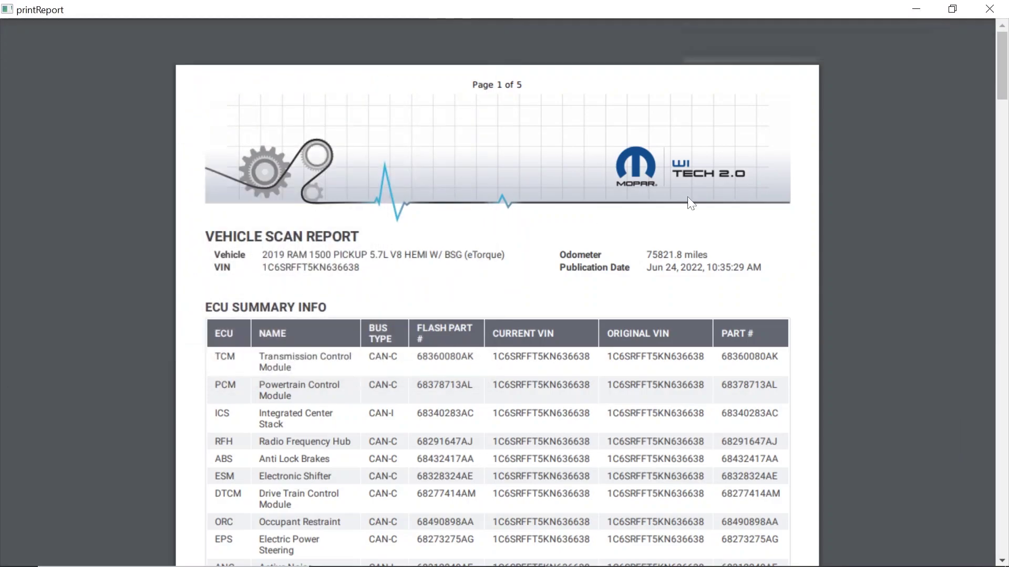
Close the vehicle scan report and view the list of DTCs for all of the vehicle's modules
{"action": "left_click", "coordinate": [989, 9]}
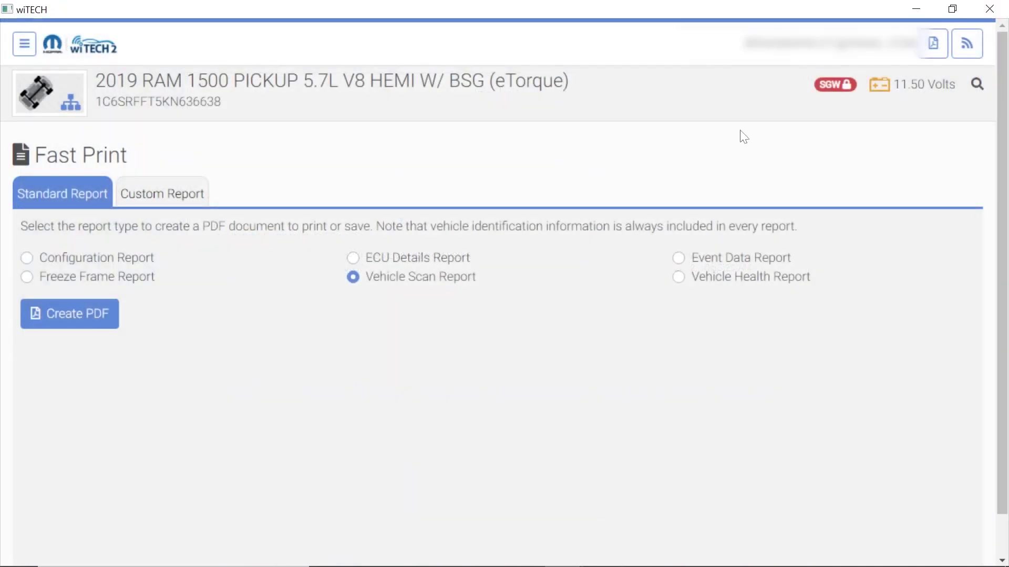
{"action": "left_click", "coordinate": [74, 104]}
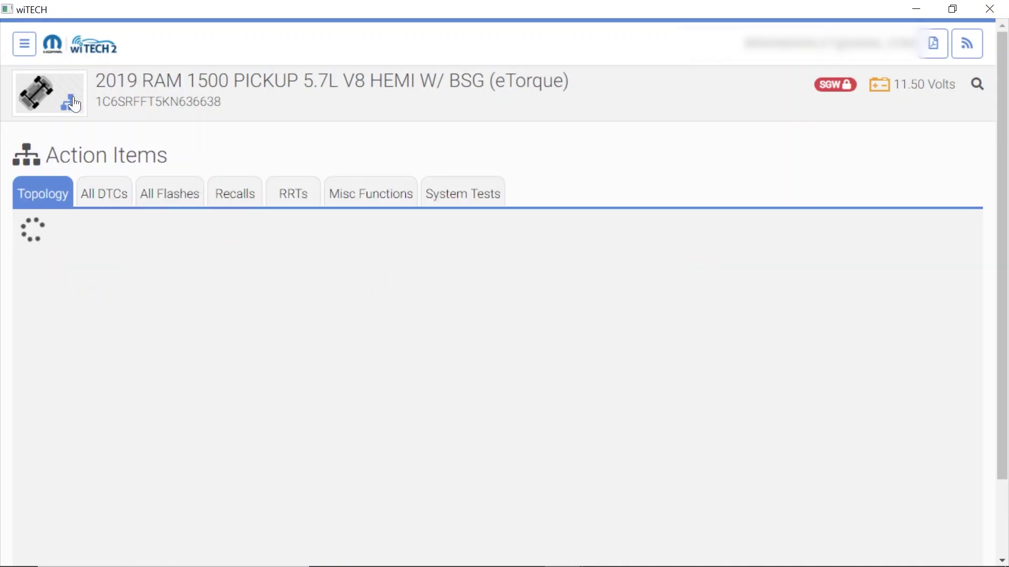
{"action": "left_click", "coordinate": [97, 193]}
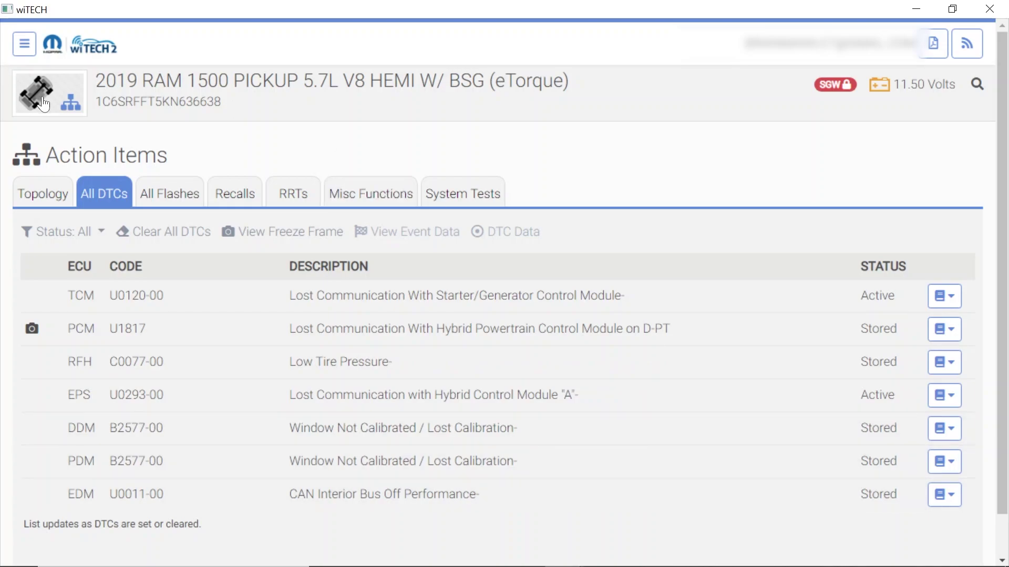
Examine the vehicle's network topology and consult its legend for the module status colours
{"action": "left_click", "coordinate": [44, 103]}
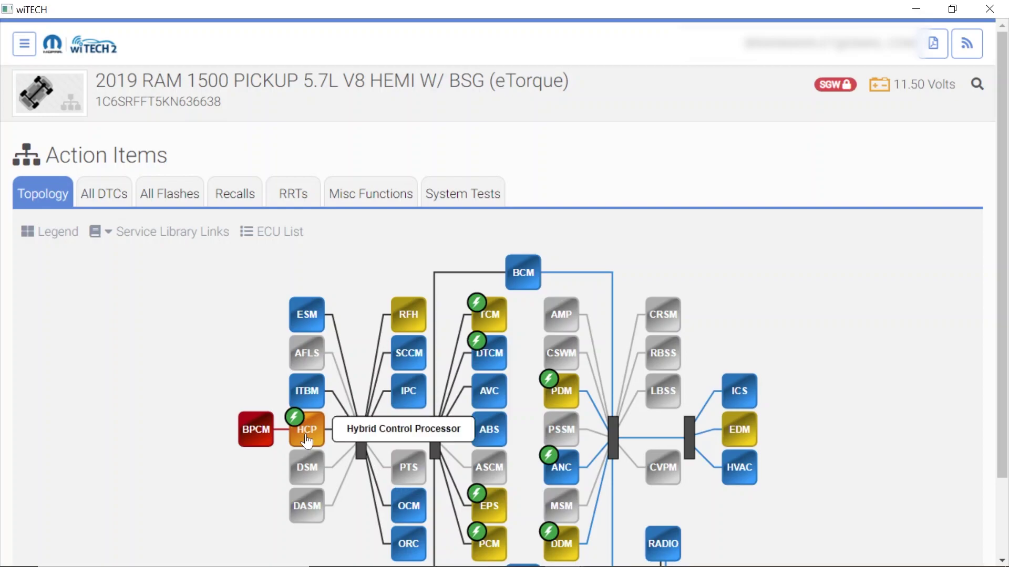
{"action": "left_click", "coordinate": [56, 233]}
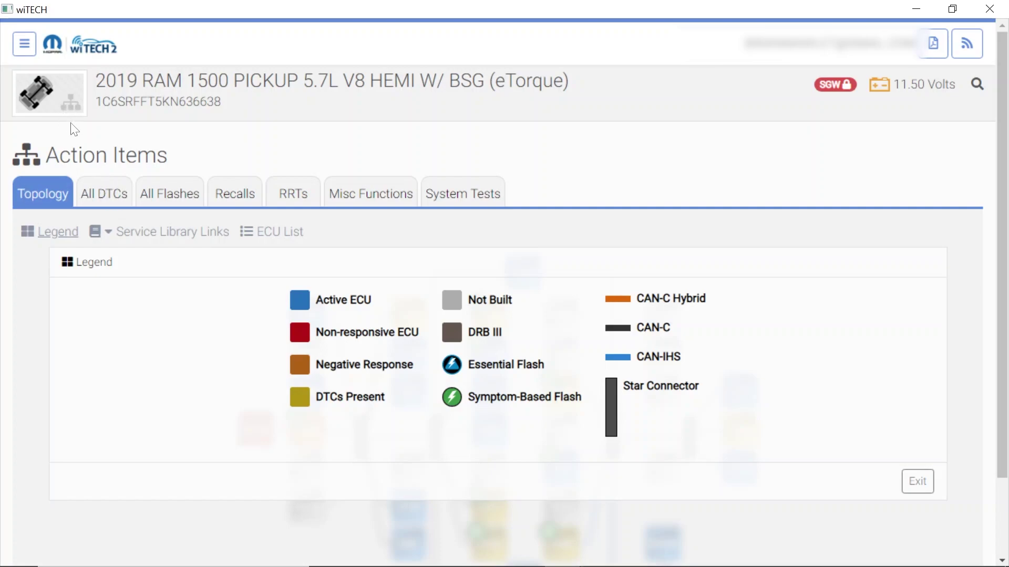
{"action": "left_click", "coordinate": [916, 481]}
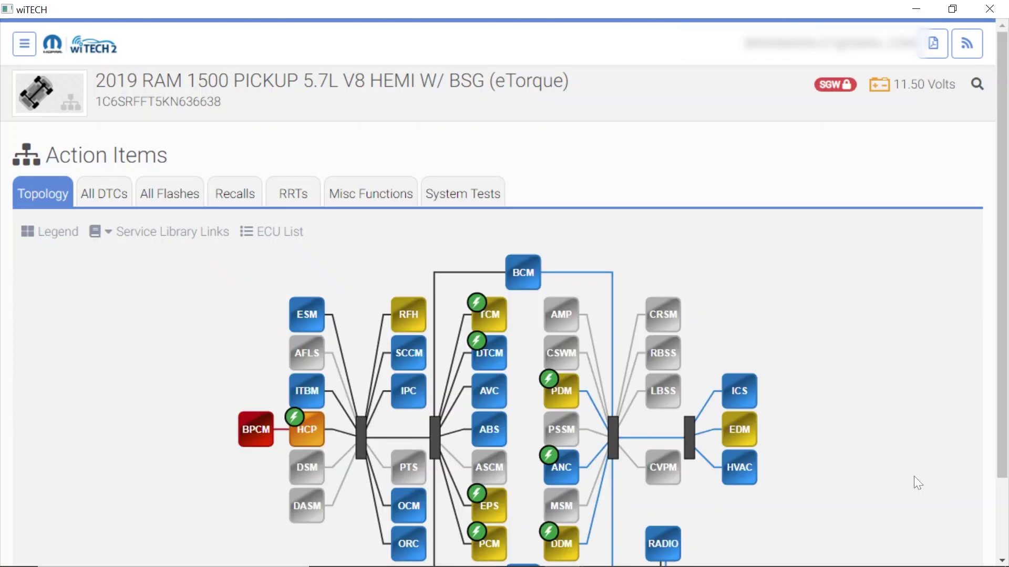
Open the Hybrid Control Processor module and examine its available flash, the battery voltage and its data categories
{"action": "left_click", "coordinate": [307, 428]}
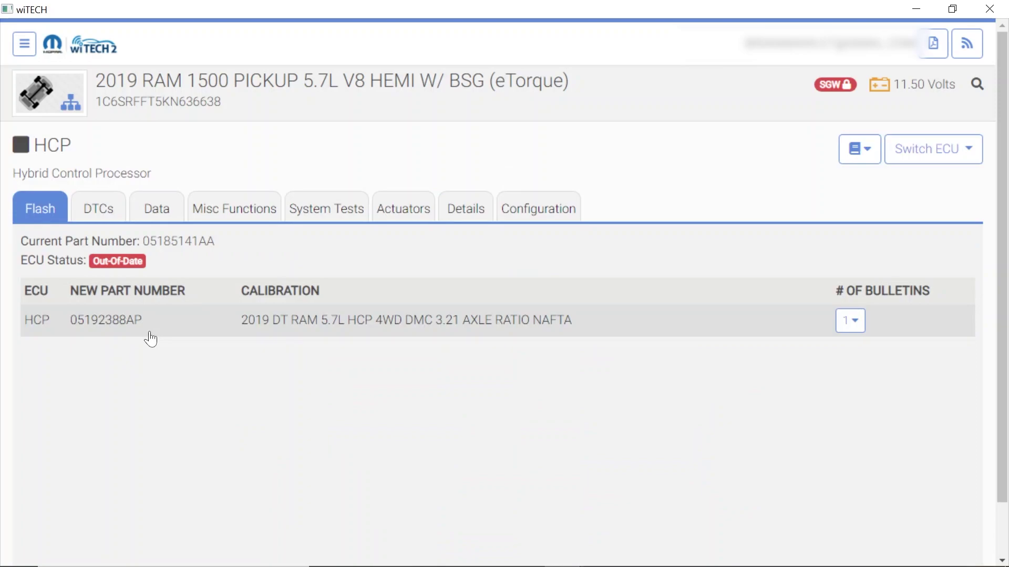
{"action": "left_click", "coordinate": [875, 88]}
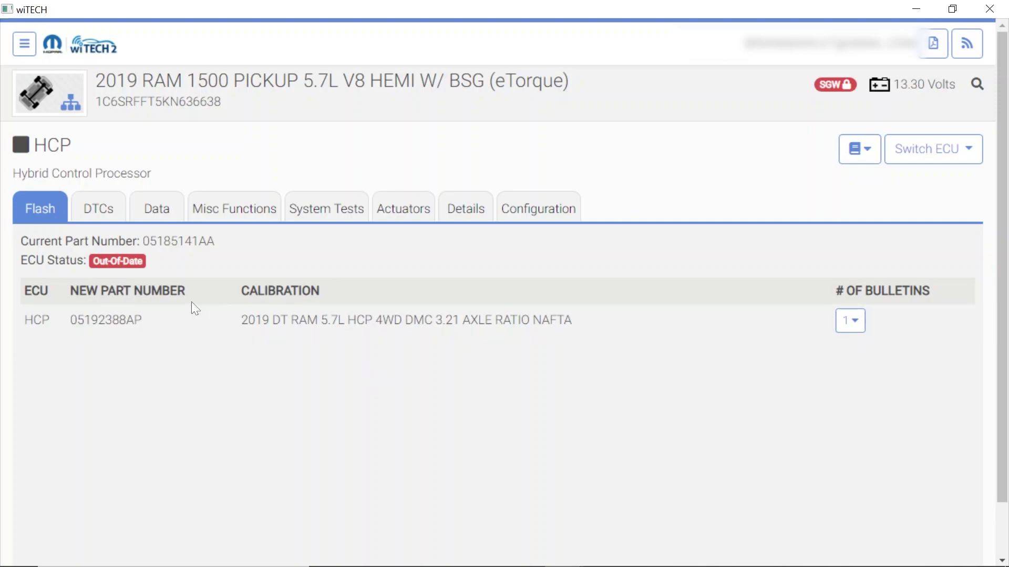
{"action": "left_click", "coordinate": [148, 218]}
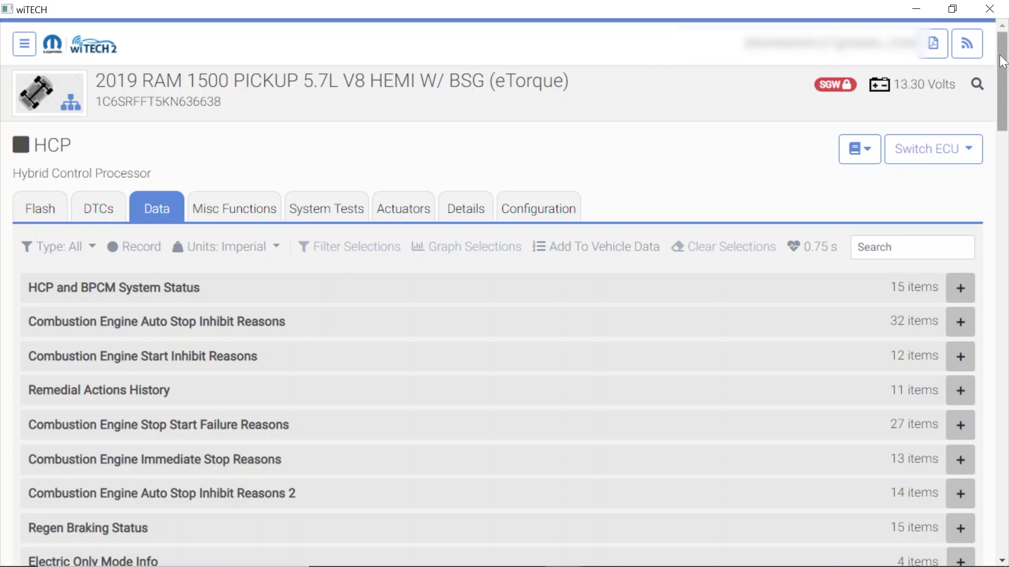
{"action": "left_click_drag", "start_coordinate": [1002, 60], "coordinate": [1007, 252]}
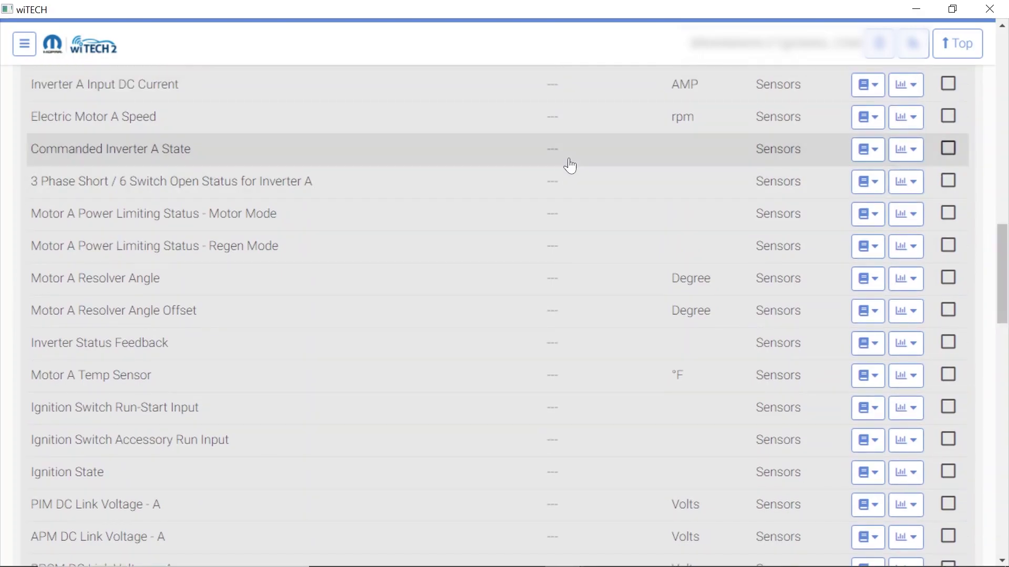
{"action": "left_click_drag", "start_coordinate": [1005, 270], "coordinate": [1007, 79]}
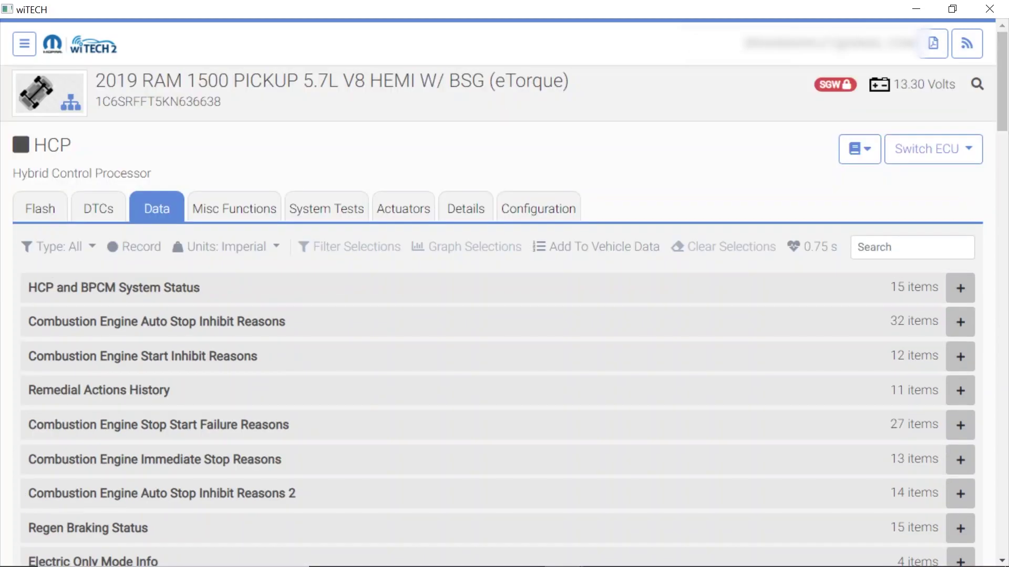
Start the HCP flash to part number 05192388AP and accept the flash special instructions
{"action": "left_click", "coordinate": [45, 221]}
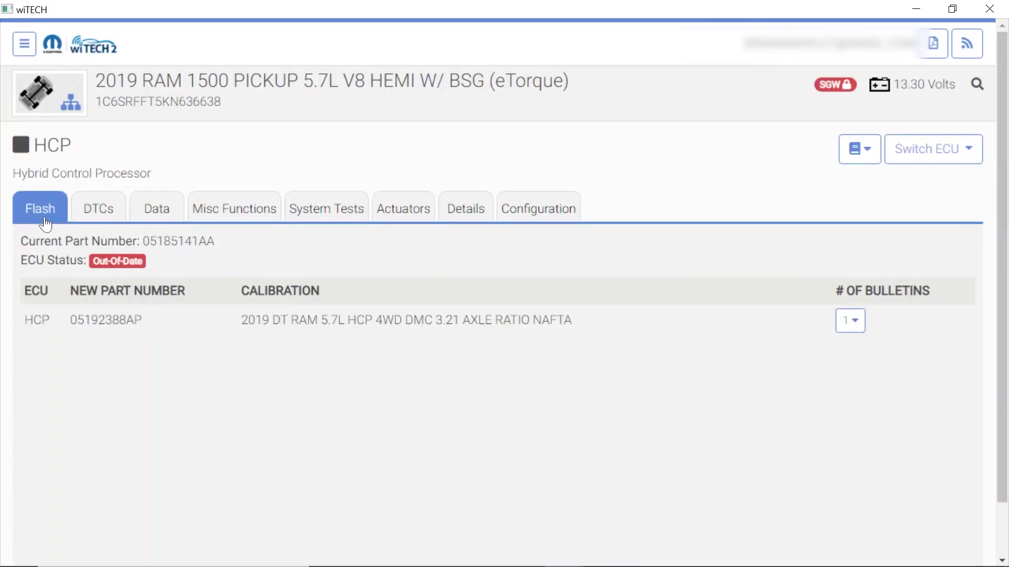
{"action": "left_click", "coordinate": [776, 321]}
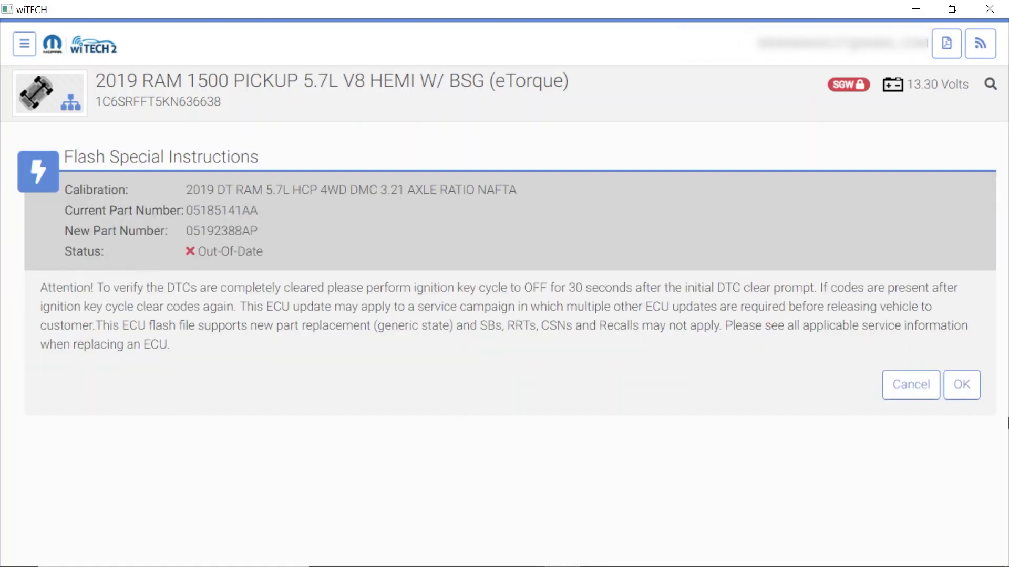
{"action": "left_click", "coordinate": [968, 394]}
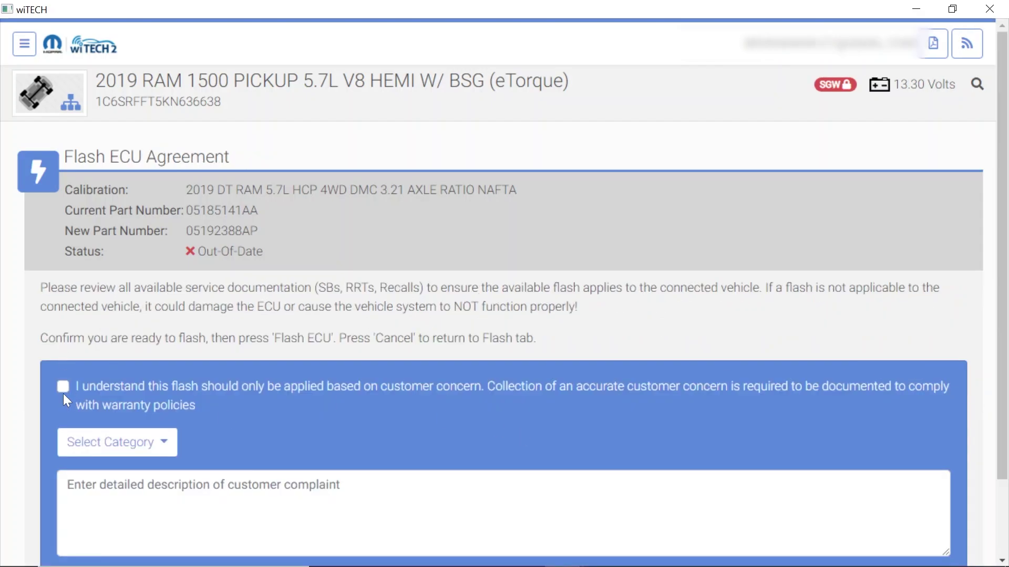
Accept the flash agreement with category "Customer stating system not functioning as expected" and complaint "replacement unit", and proceed with flashing the ECU
{"action": "left_click", "coordinate": [126, 443]}
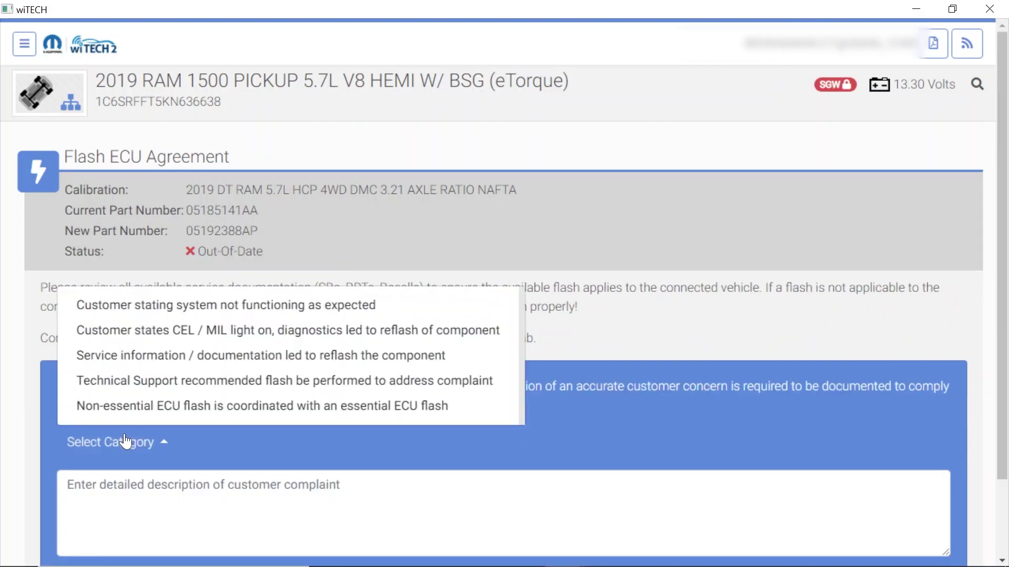
{"action": "left_click", "coordinate": [99, 308]}
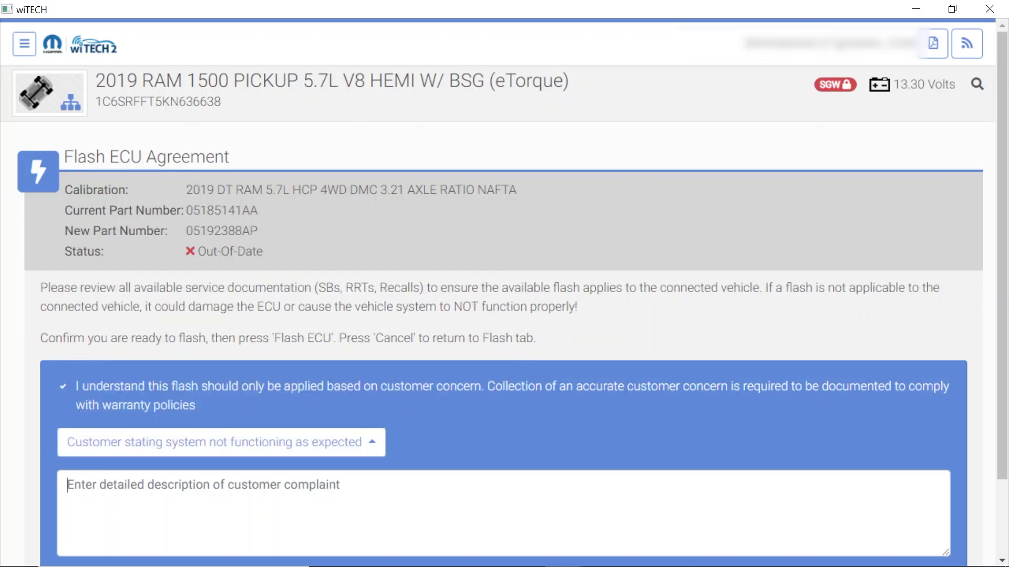
{"action": "type", "text": "replacement"}
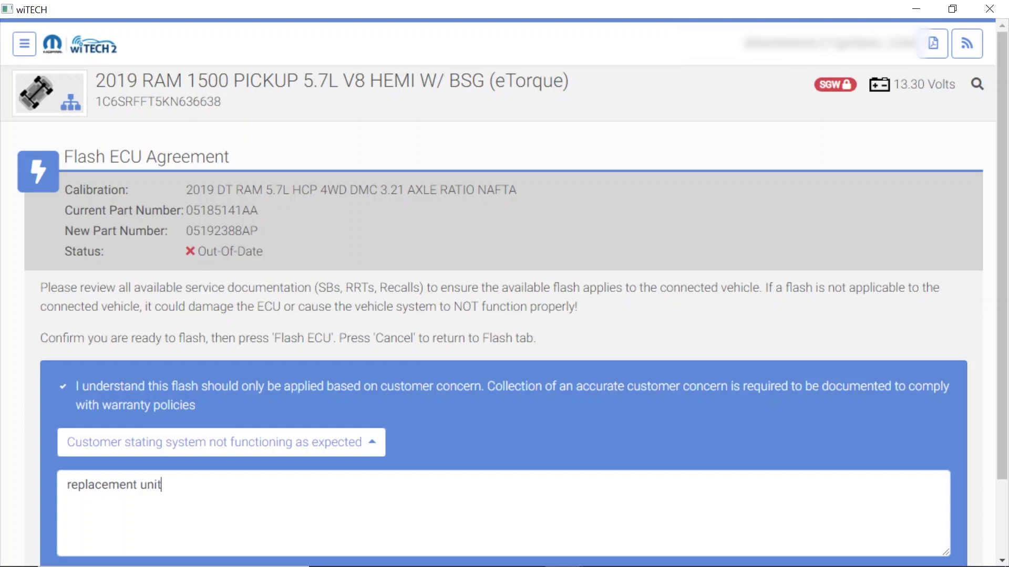
{"action": "scroll", "coordinate": [1003, 173], "scroll_direction": "down", "scroll_amount": 3}
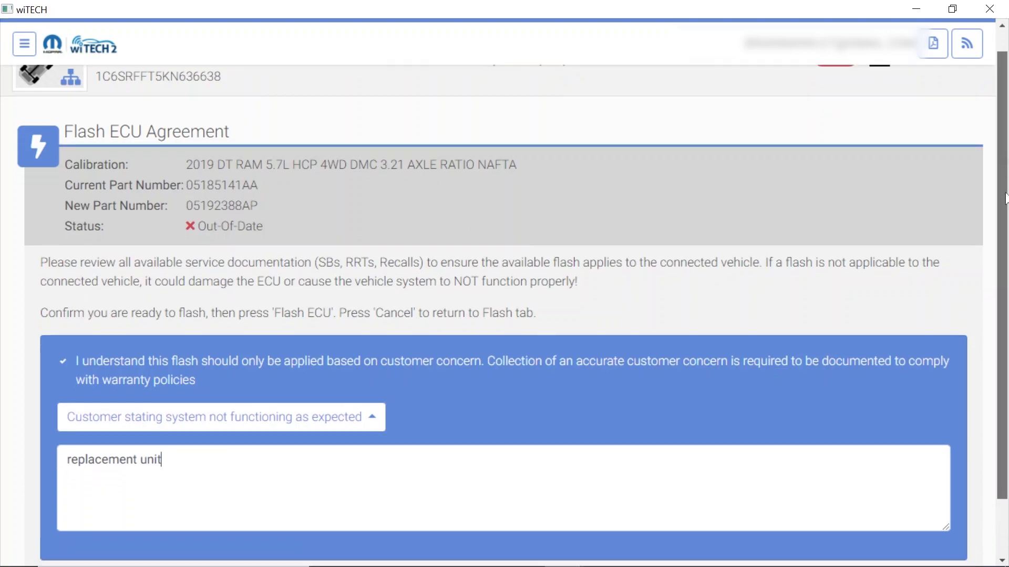
{"action": "mouse_move", "coordinate": [862, 559]}
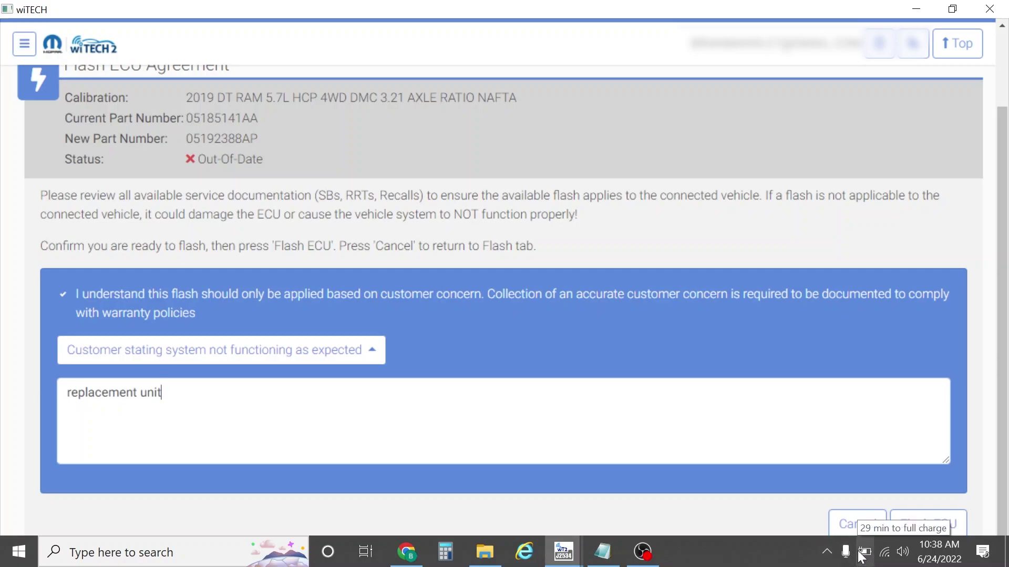
{"action": "left_click", "coordinate": [909, 528]}
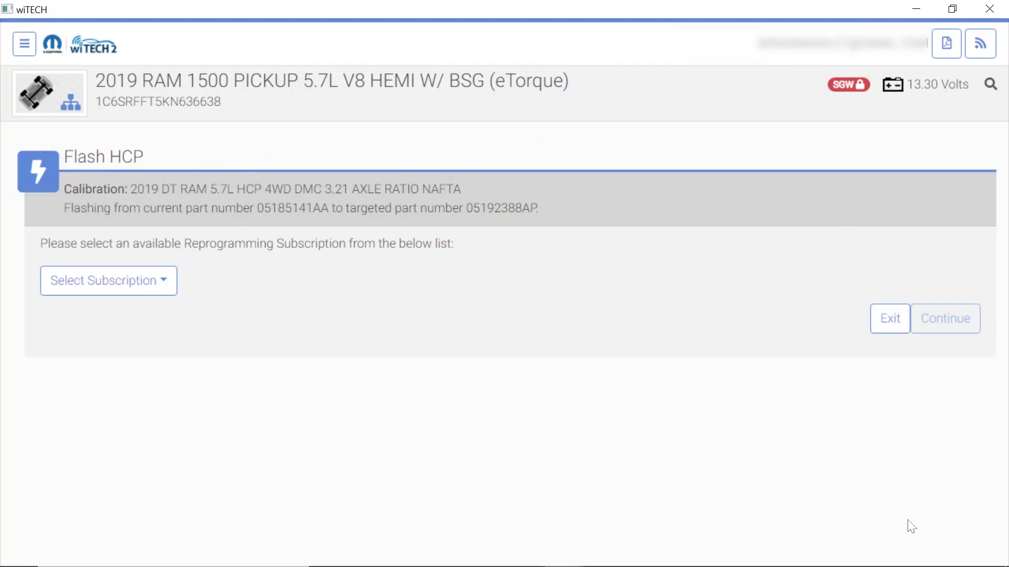
Choose the Yearly reprogramming subscription and run the HCP flash
{"action": "left_click", "coordinate": [165, 287]}
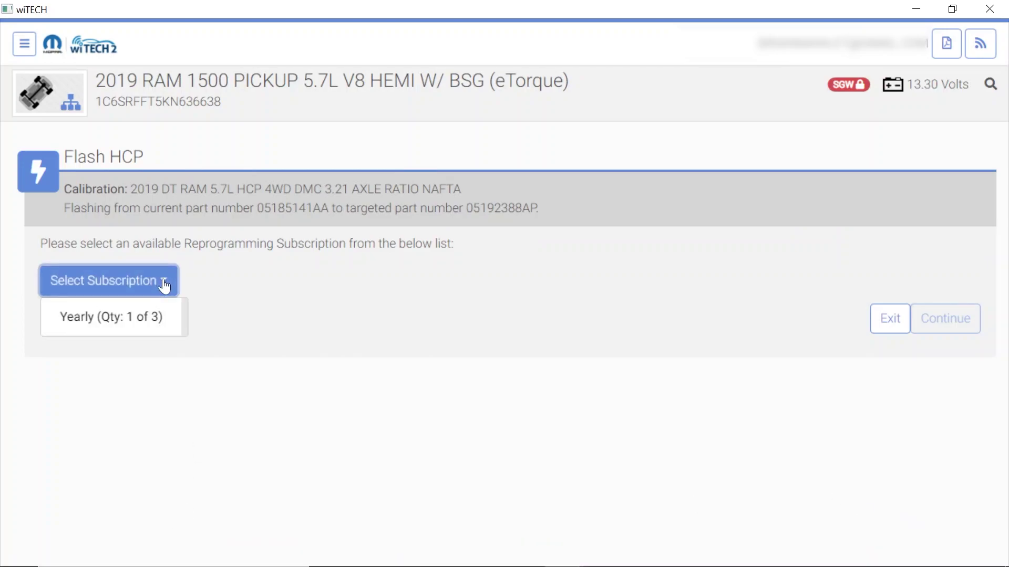
{"action": "left_click", "coordinate": [131, 326]}
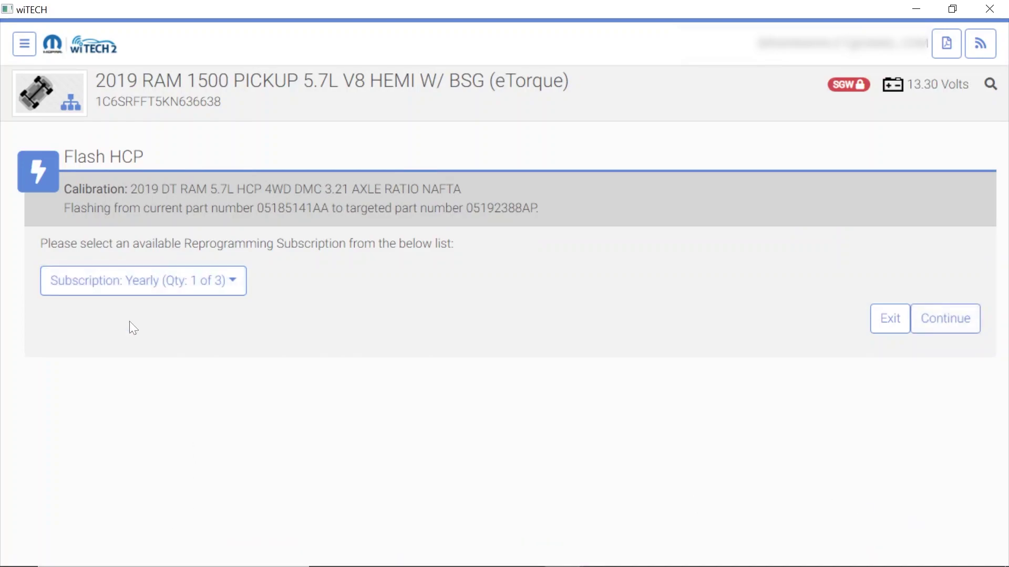
{"action": "left_click", "coordinate": [954, 318]}
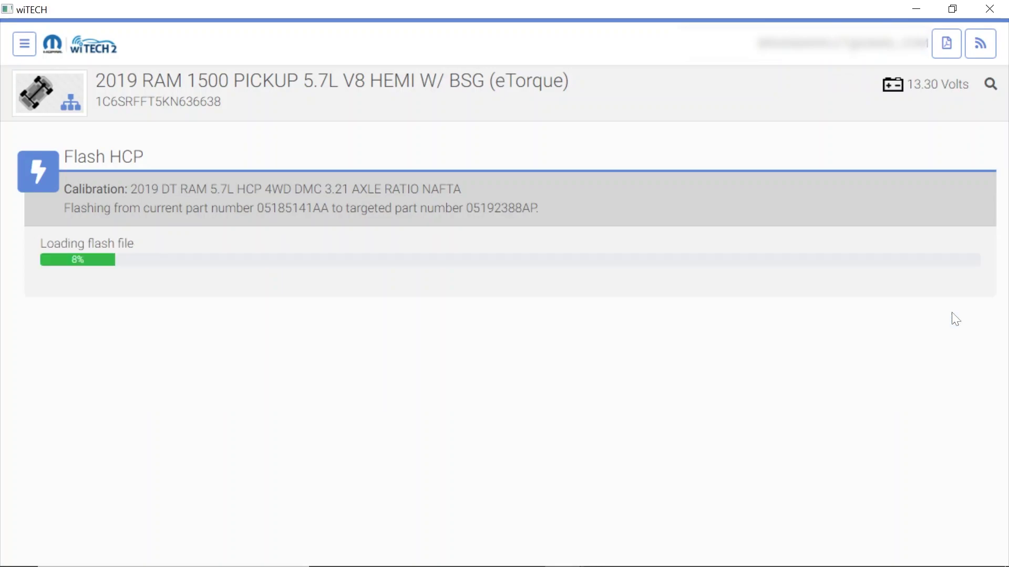
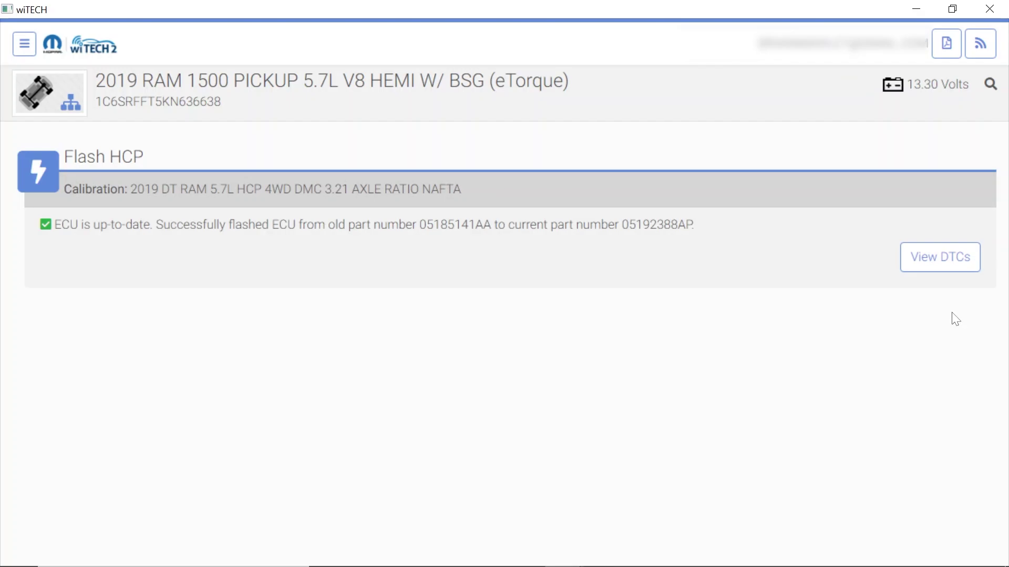
Capture the whole screen showing the HCP flash result, view the capture in Snip & Sketch and close it
{"action": "left_click_drag", "start_coordinate": [0, 0], "coordinate": [719, 458]}
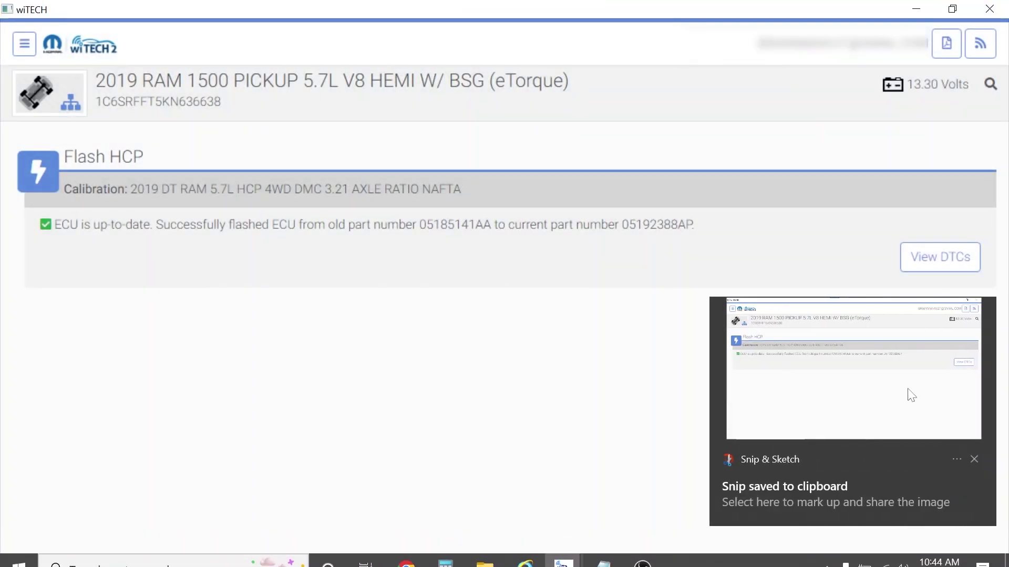
{"action": "left_click", "coordinate": [911, 395]}
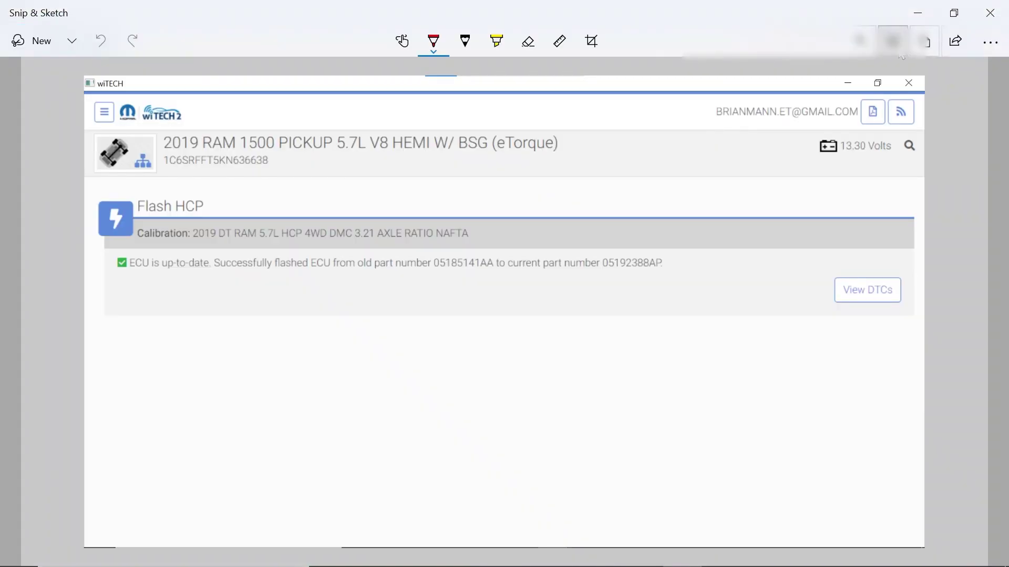
{"action": "left_click", "coordinate": [990, 13]}
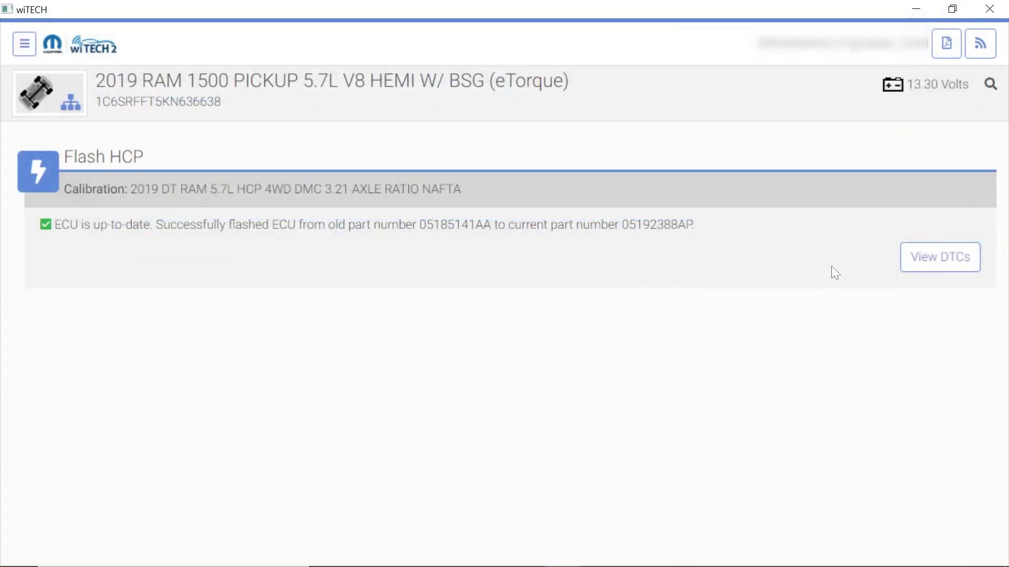
View the DTCs following the flash and clear all of them in all ECUs
{"action": "left_click", "coordinate": [910, 265]}
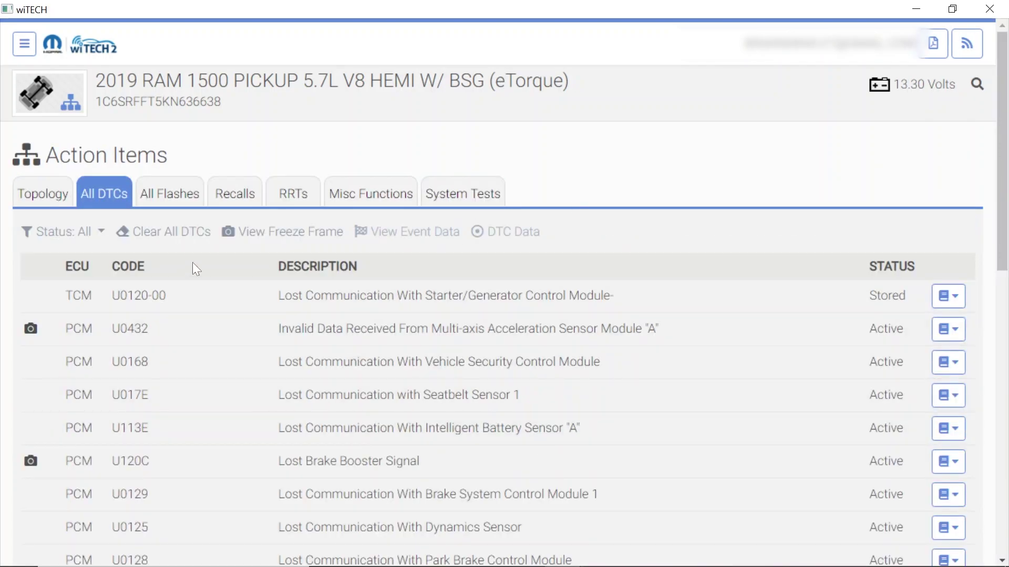
{"action": "left_click", "coordinate": [146, 245]}
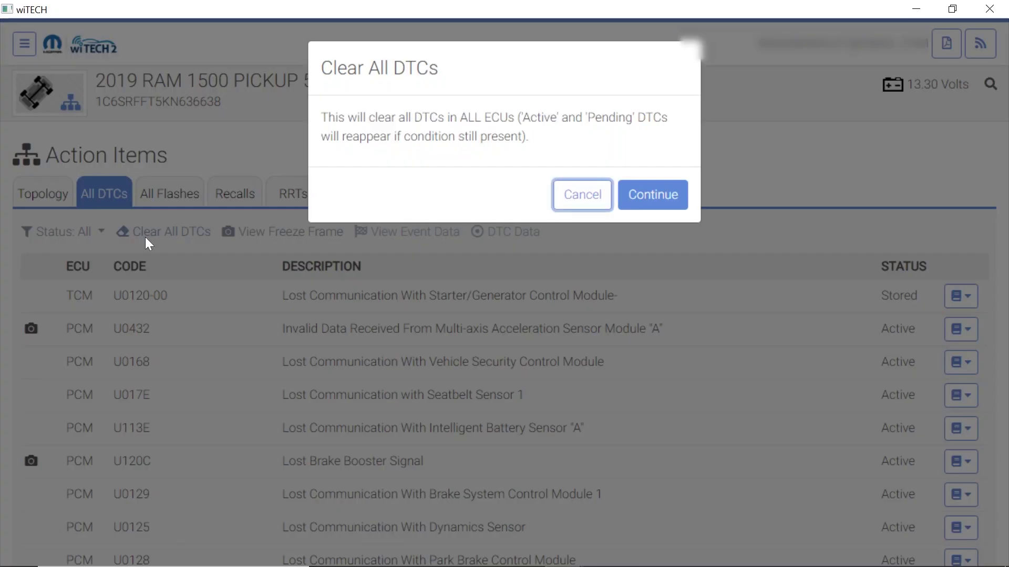
{"action": "left_click", "coordinate": [633, 205]}
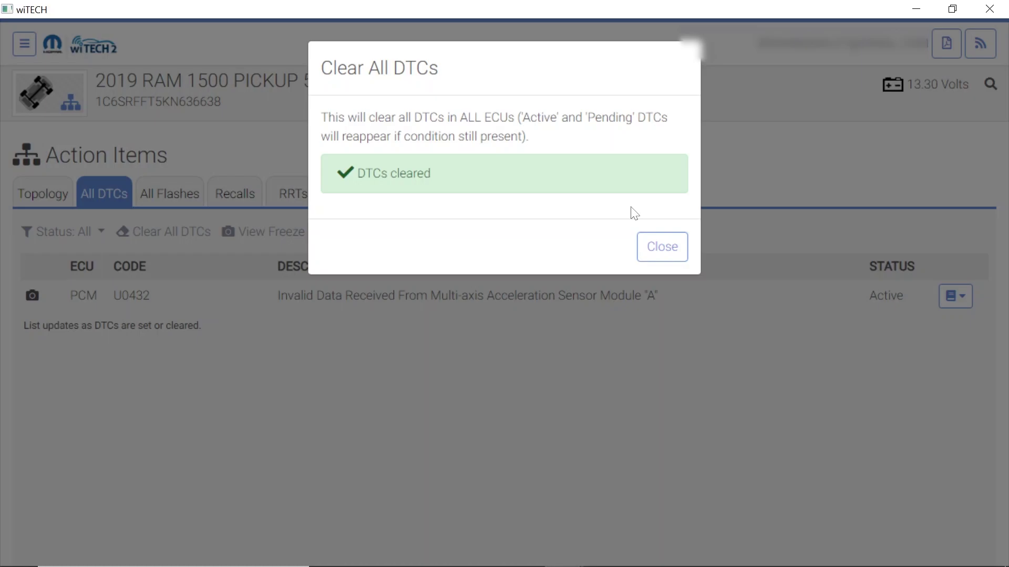
{"action": "left_click", "coordinate": [657, 247]}
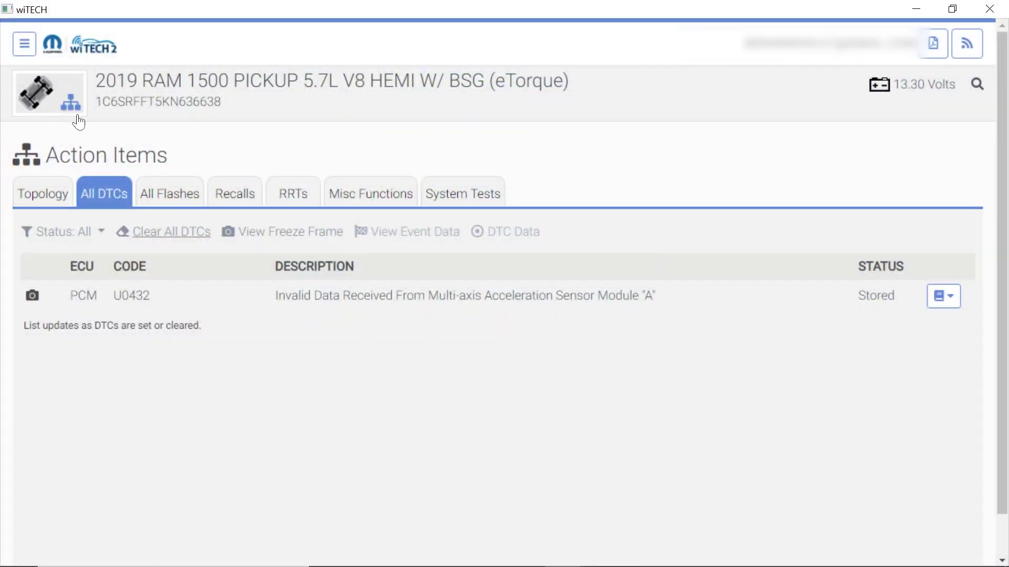
Recheck the modules in the network topology and clear the remaining DTC from the vehicle
{"action": "left_click", "coordinate": [58, 102]}
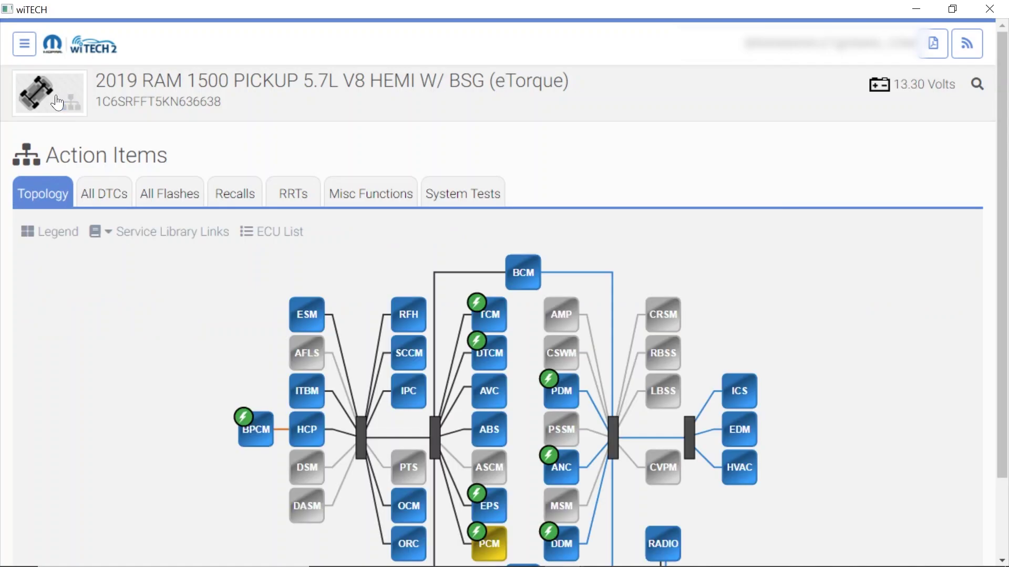
{"action": "left_click", "coordinate": [117, 197]}
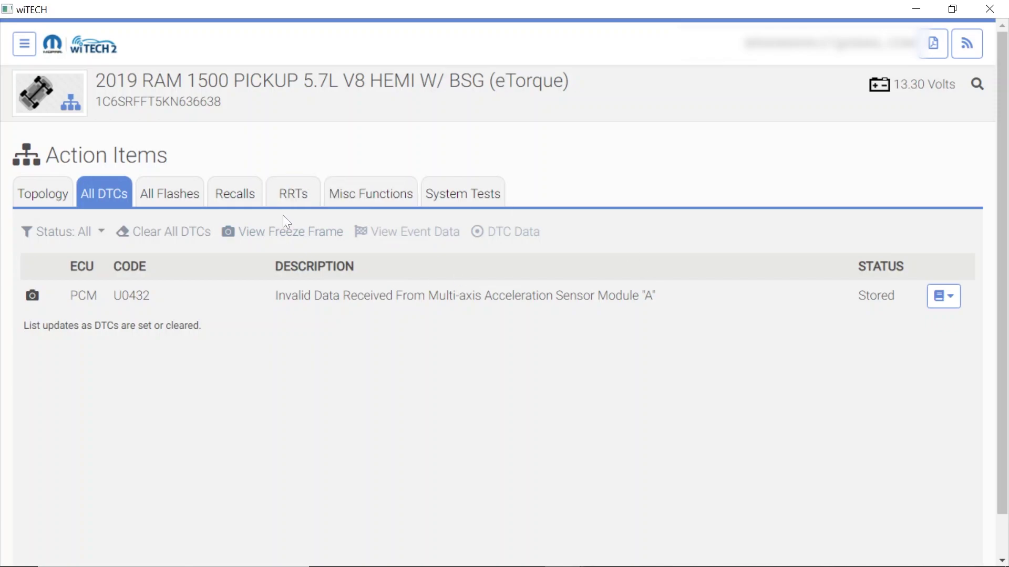
{"action": "left_click", "coordinate": [162, 233]}
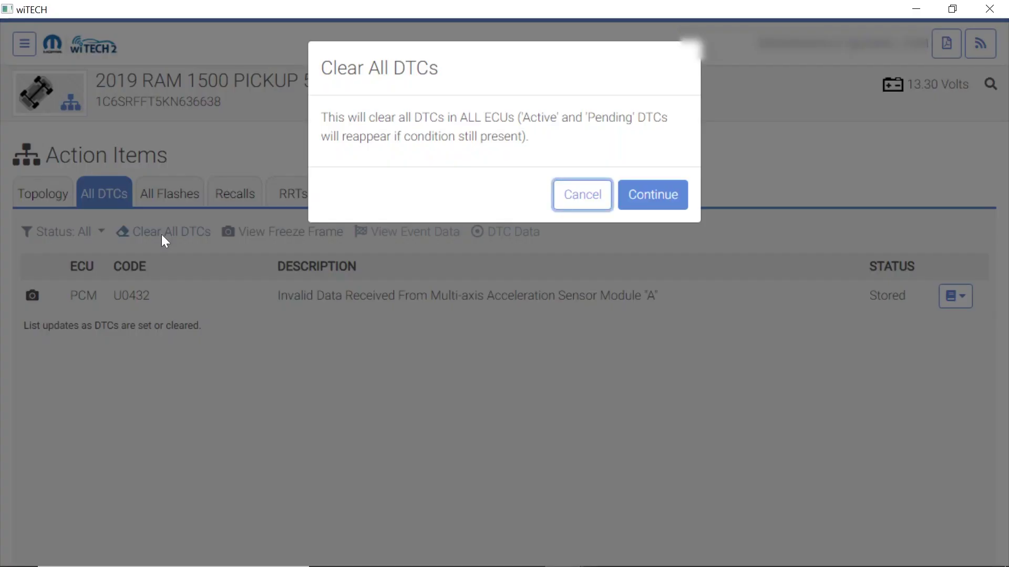
{"action": "left_click", "coordinate": [638, 208]}
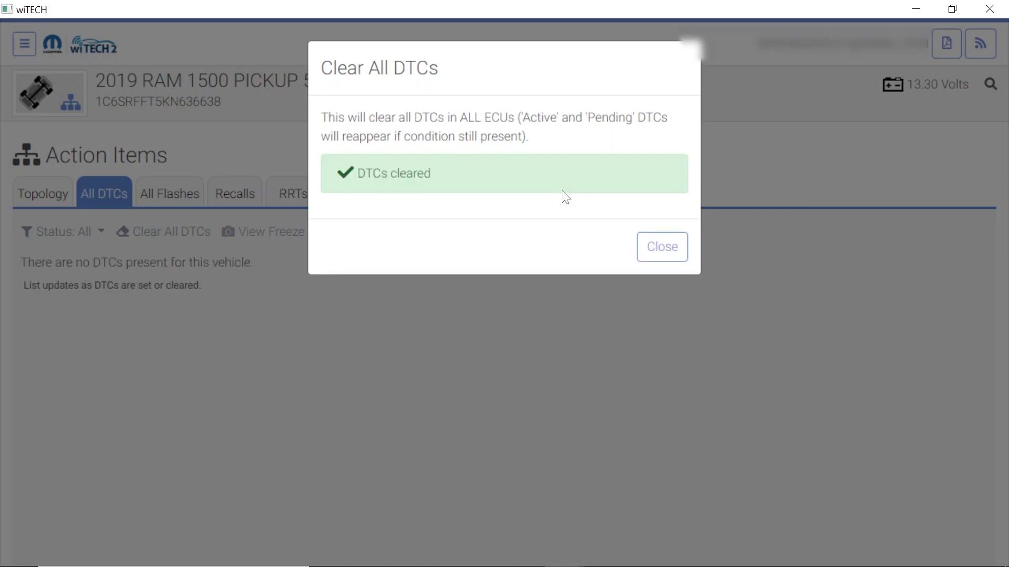
Open the Battery Pack Control Module from the network topology and list the bulletins for its available flash
{"action": "left_click", "coordinate": [675, 253]}
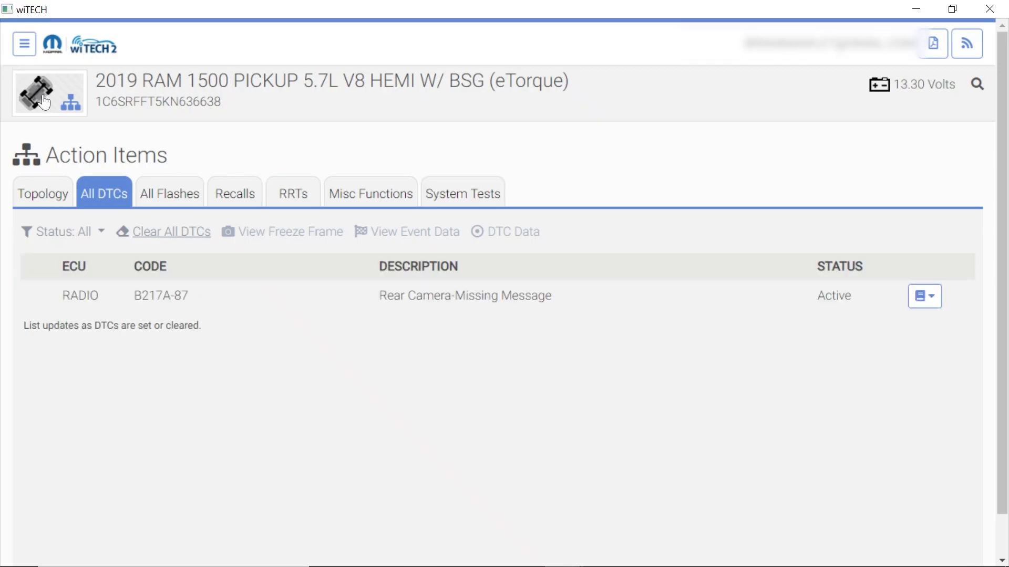
{"action": "left_click", "coordinate": [70, 103]}
{"action": "left_click_drag", "start_coordinate": [1003, 293], "coordinate": [1005, 335]}
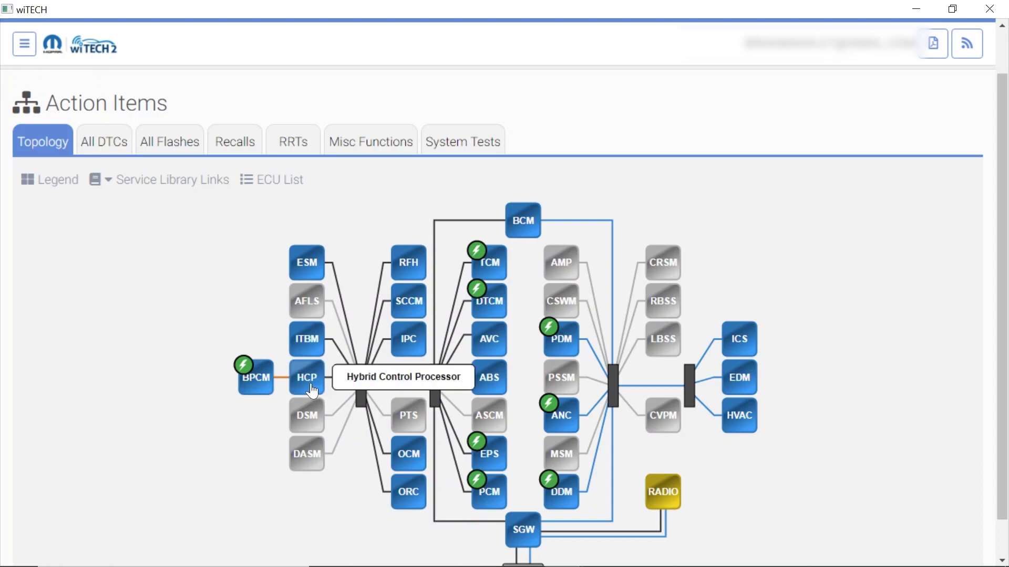
{"action": "left_click", "coordinate": [312, 391]}
{"action": "left_click", "coordinate": [258, 381]}
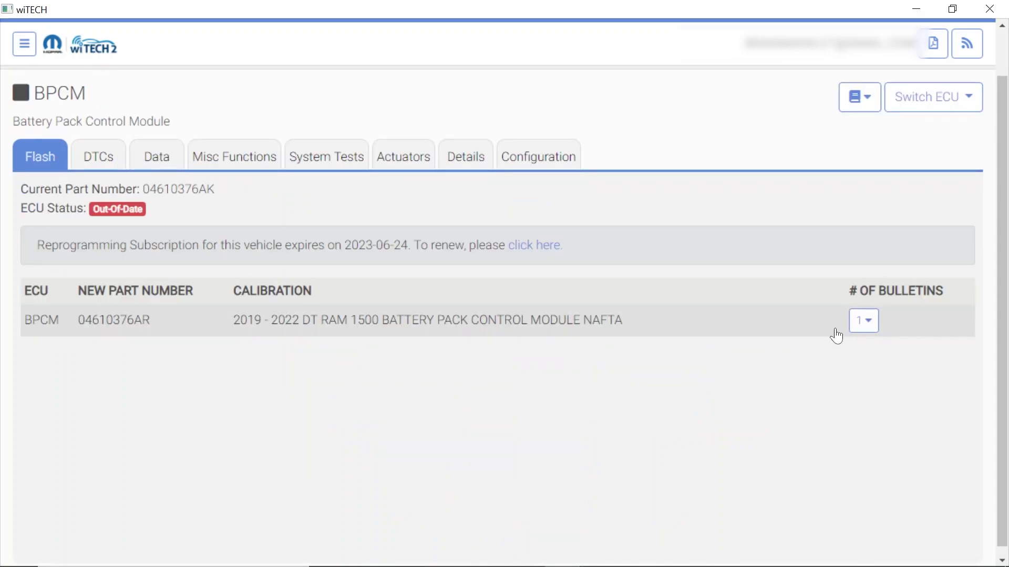
{"action": "left_click", "coordinate": [862, 322]}
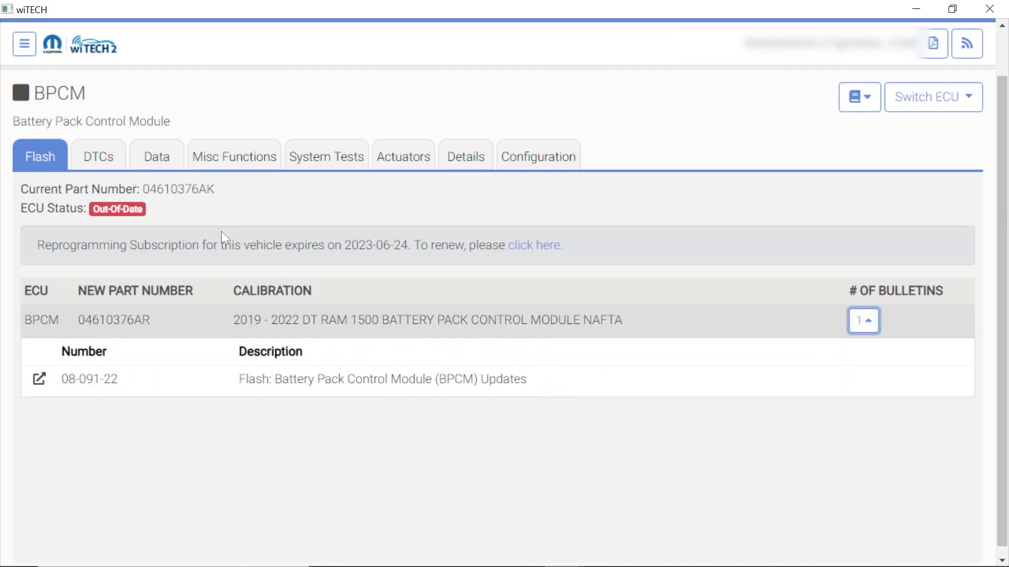
Flash the BPCM to 04610376AR, accepting the agreement with category "Customer stating system not functioning as expected" and complaint "new mgu"
{"action": "left_click", "coordinate": [449, 327]}
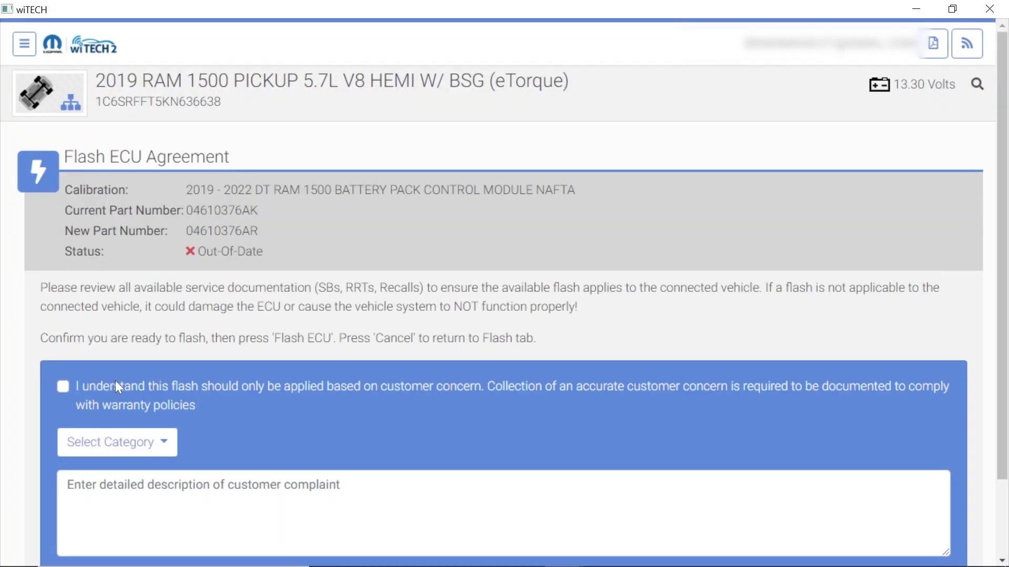
{"action": "left_click", "coordinate": [63, 387]}
{"action": "left_click", "coordinate": [117, 442]}
{"action": "type", "text": "new"}
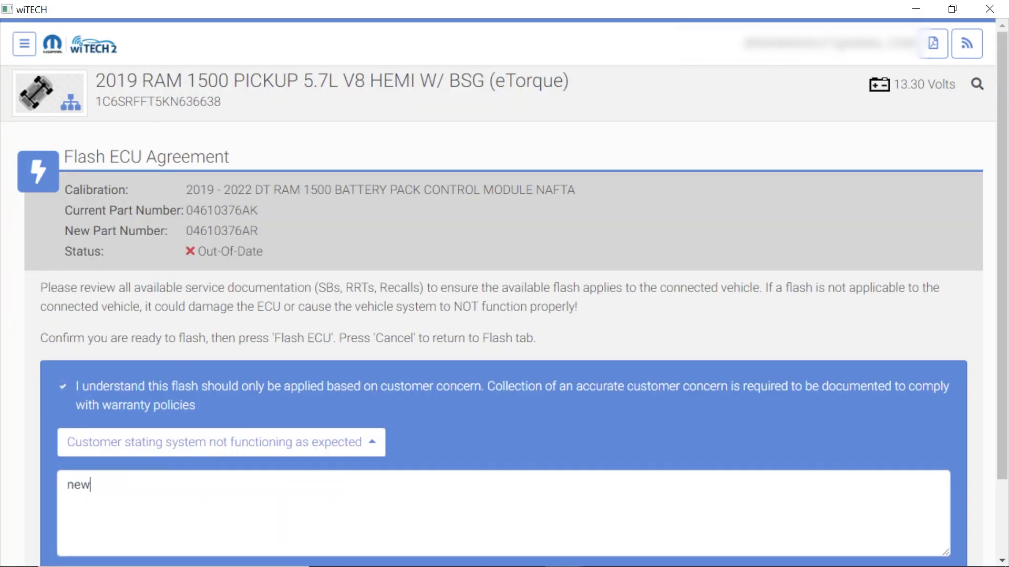
{"action": "type", "text": " mgu"}
{"action": "scroll", "coordinate": [928, 522], "scroll_direction": "down", "scroll_amount": 3}
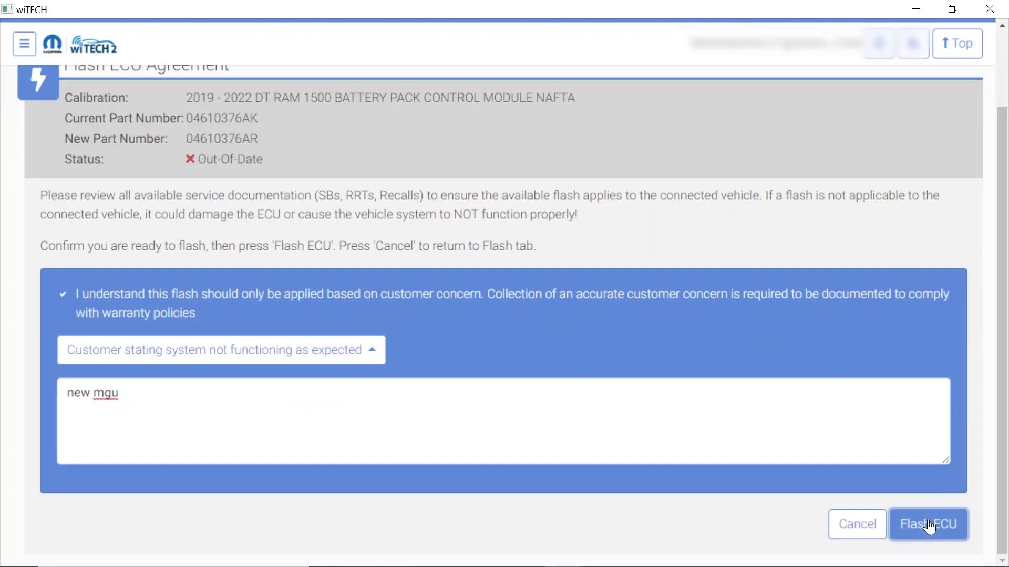
{"action": "left_click", "coordinate": [930, 523]}
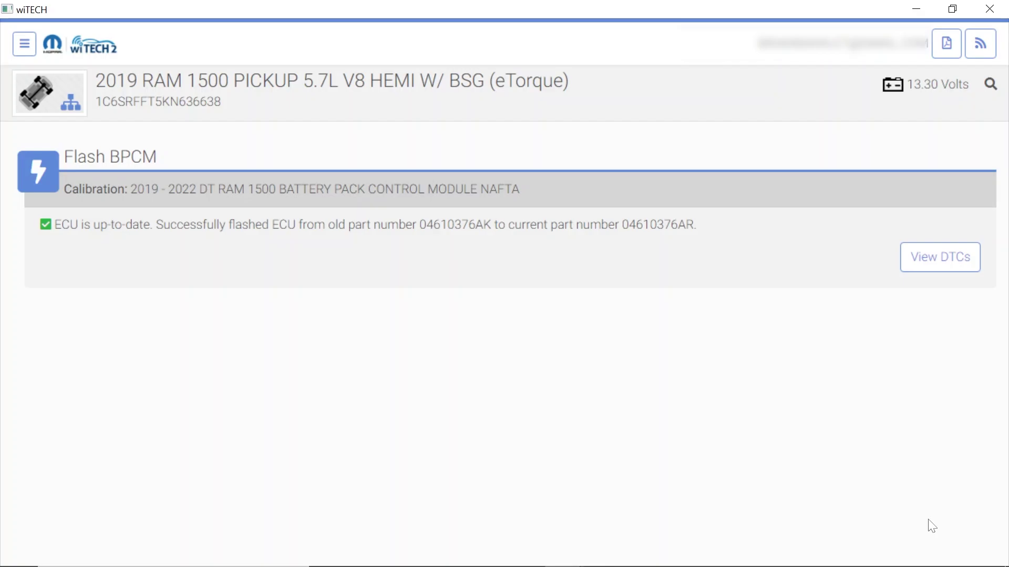
Capture the whole screen showing the BPCM flash result and view the DTCs following the flash
{"action": "key", "text": "super+shift+s"}
{"action": "left_click_drag", "start_coordinate": [1, 1], "coordinate": [1008, 566]}
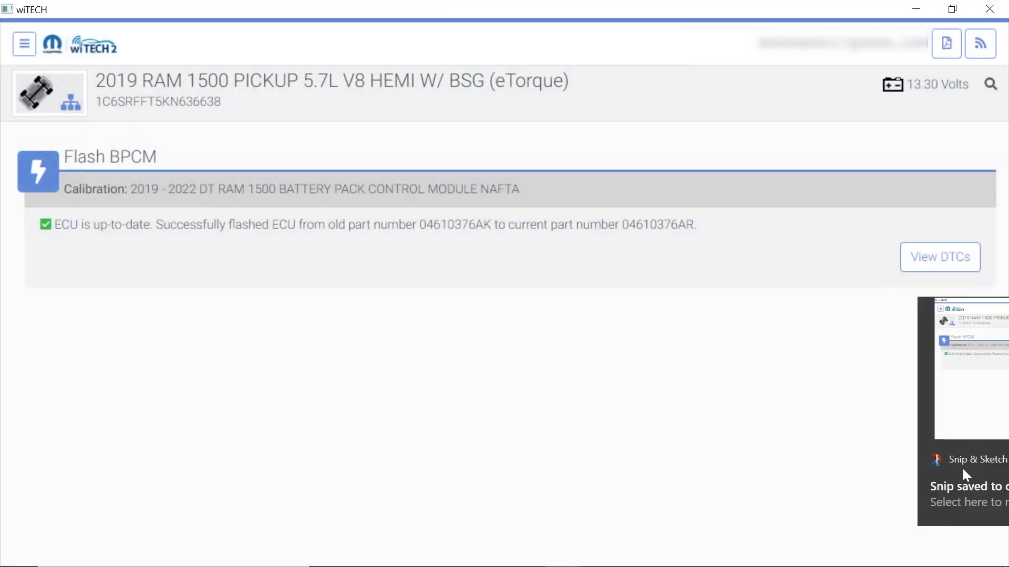
{"action": "left_click", "coordinate": [908, 265]}
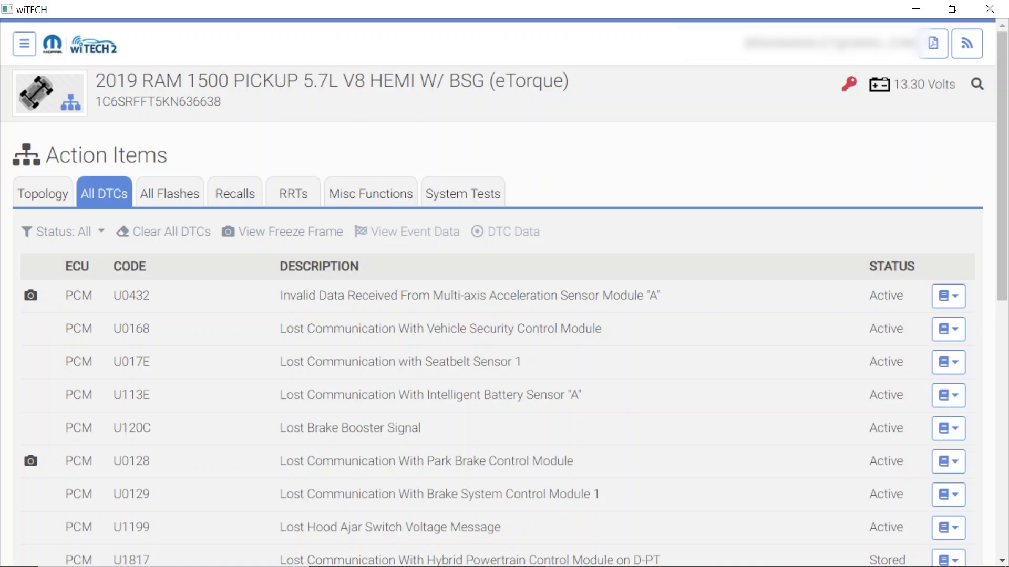
Check the modules in the network topology and inspect the Powertrain Control Module's flash status
{"action": "left_click", "coordinate": [78, 117]}
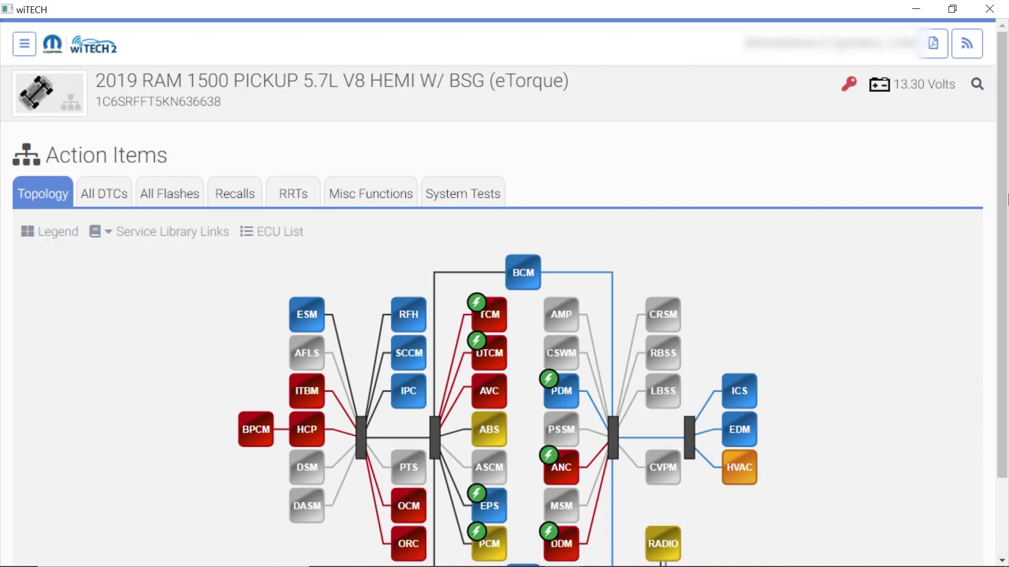
{"action": "scroll", "coordinate": [1004, 202], "scroll_direction": "down", "scroll_amount": 1}
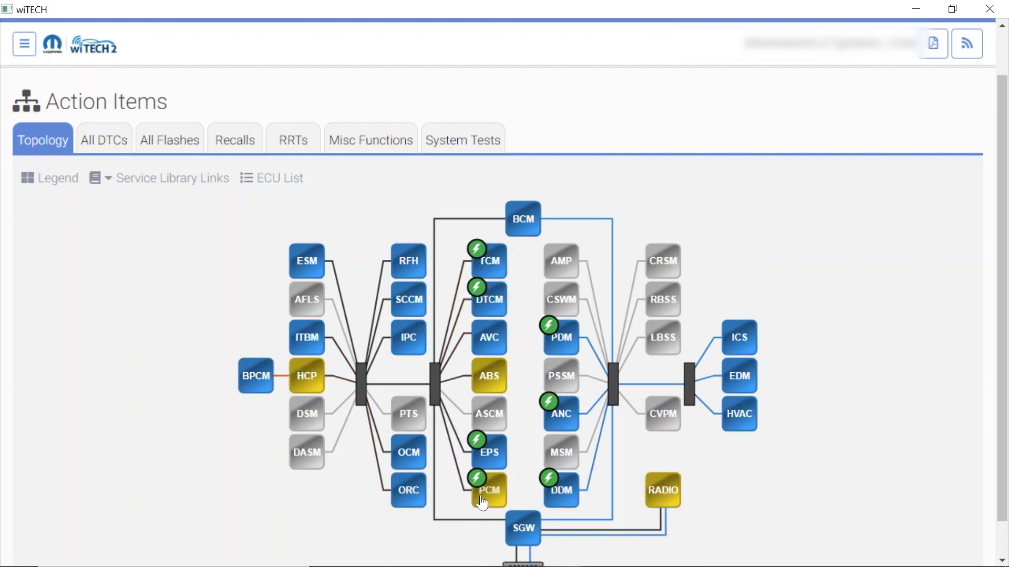
{"action": "left_click", "coordinate": [483, 503]}
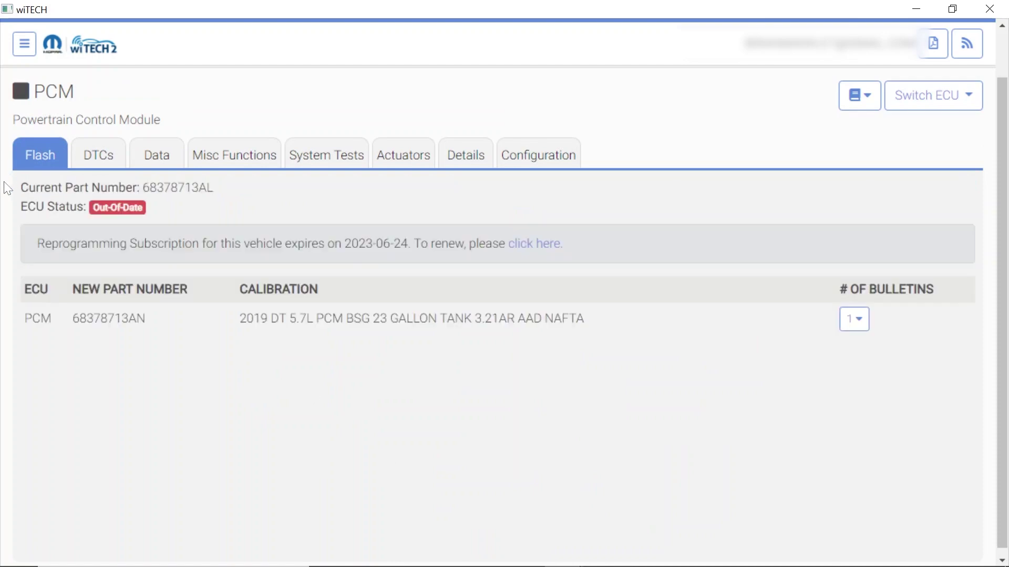
{"action": "left_click", "coordinate": [1003, 30]}
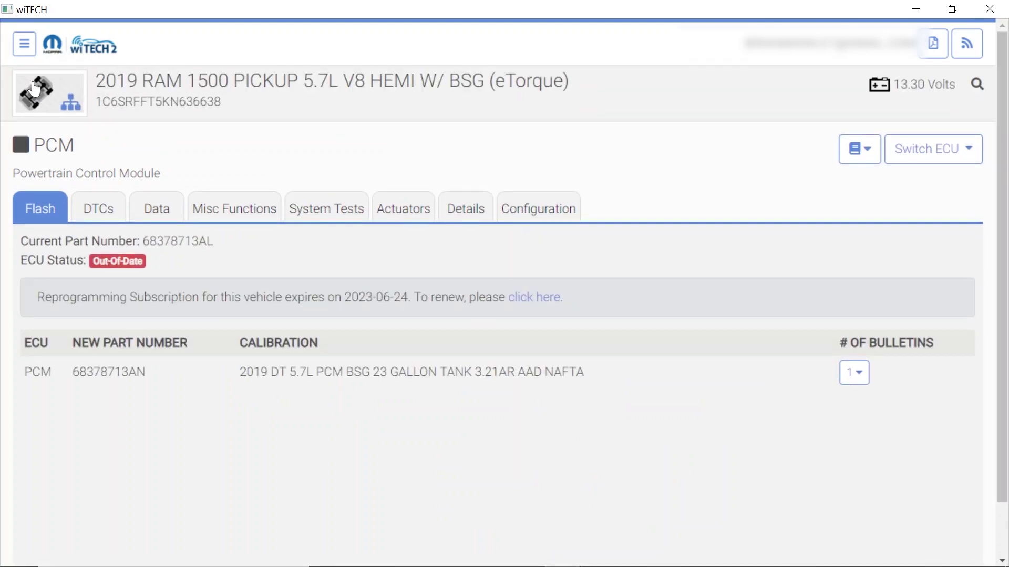
{"action": "left_click", "coordinate": [34, 89]}
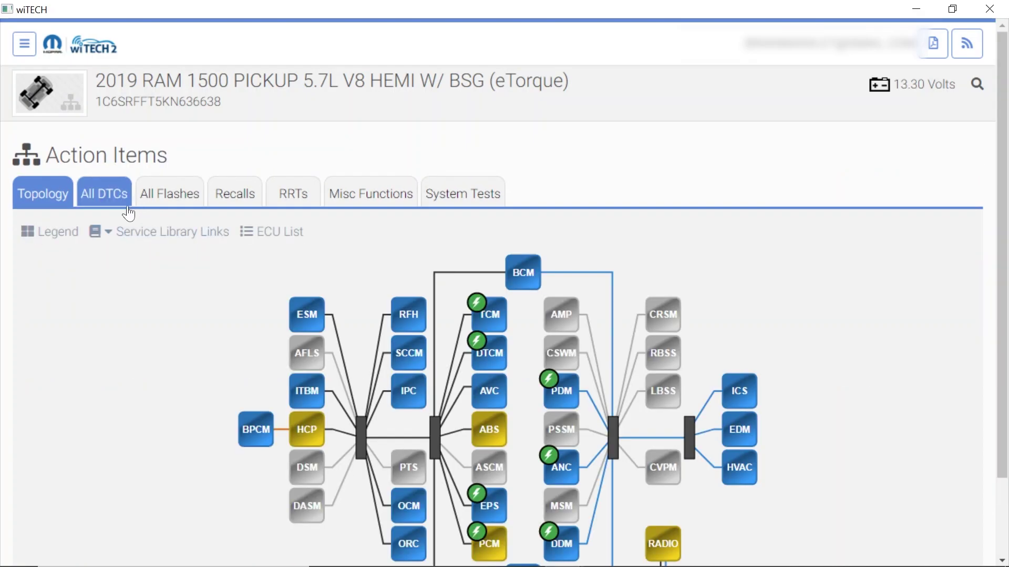
Review the full list of vehicle DTCs and clear all of them in all ECUs
{"action": "left_click", "coordinate": [128, 209]}
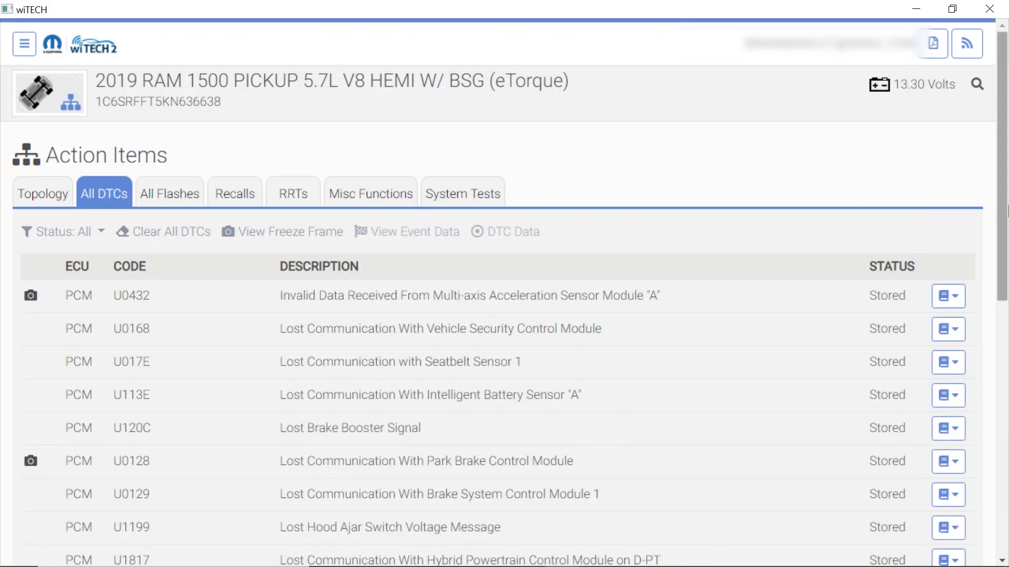
{"action": "left_click_drag", "start_coordinate": [1007, 210], "coordinate": [1007, 492]}
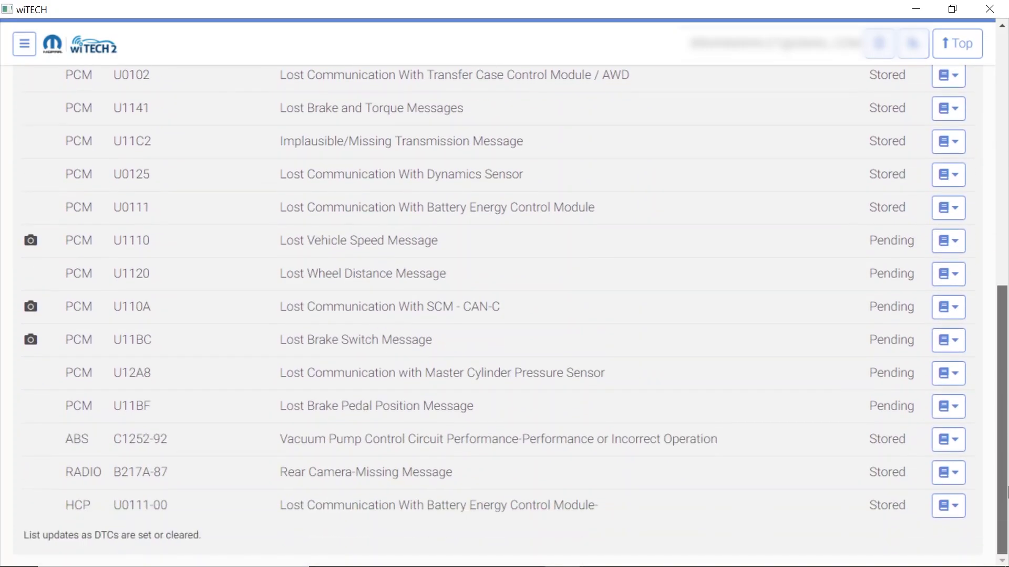
{"action": "left_click", "coordinate": [957, 43]}
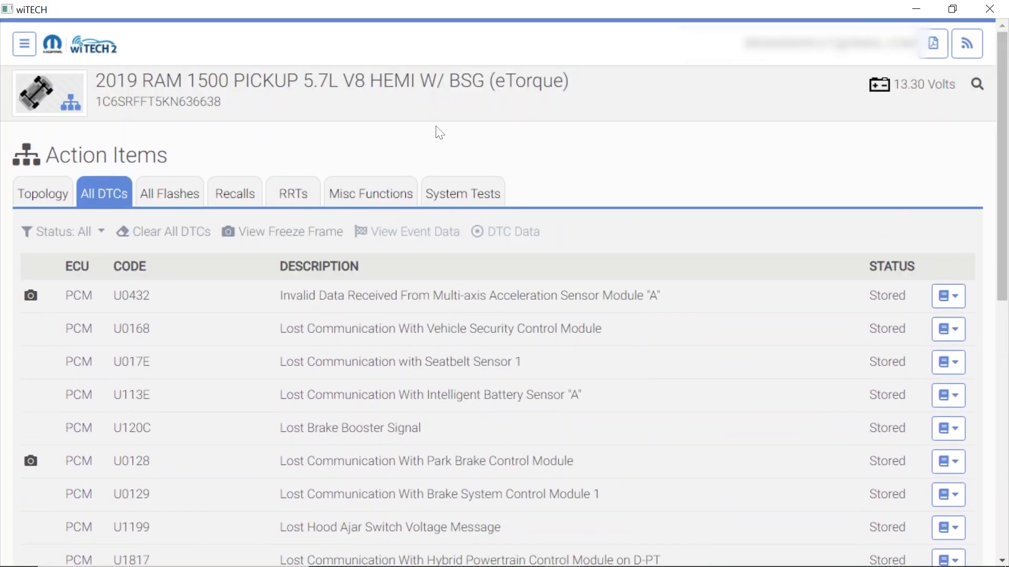
{"action": "left_click", "coordinate": [189, 243]}
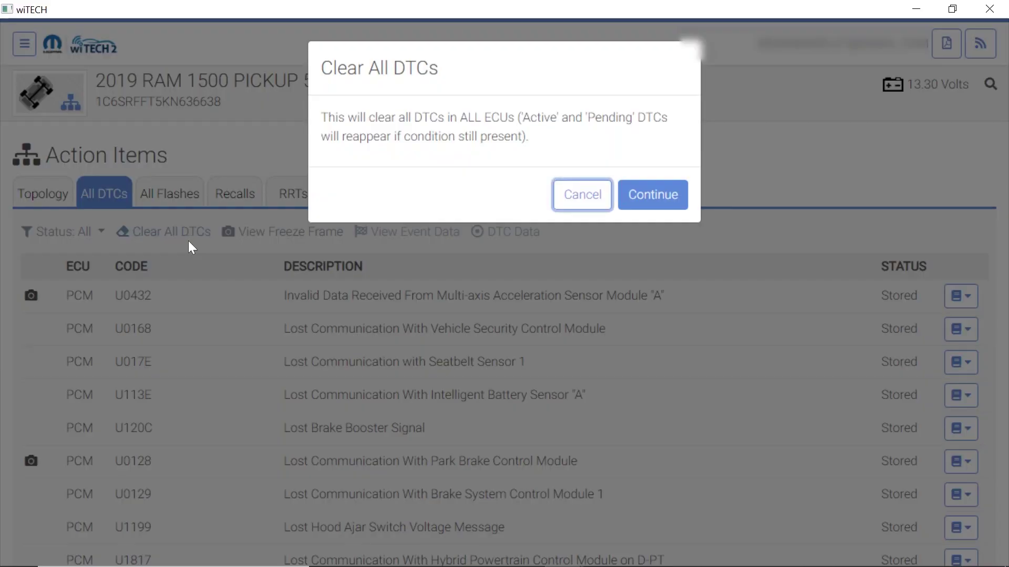
{"action": "left_click", "coordinate": [652, 196]}
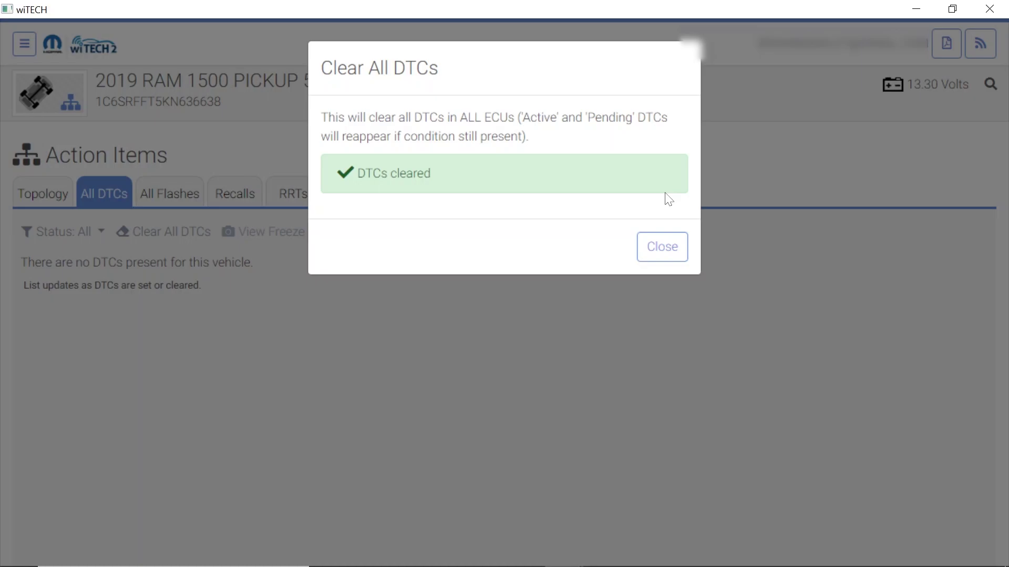
{"action": "left_click", "coordinate": [654, 252]}
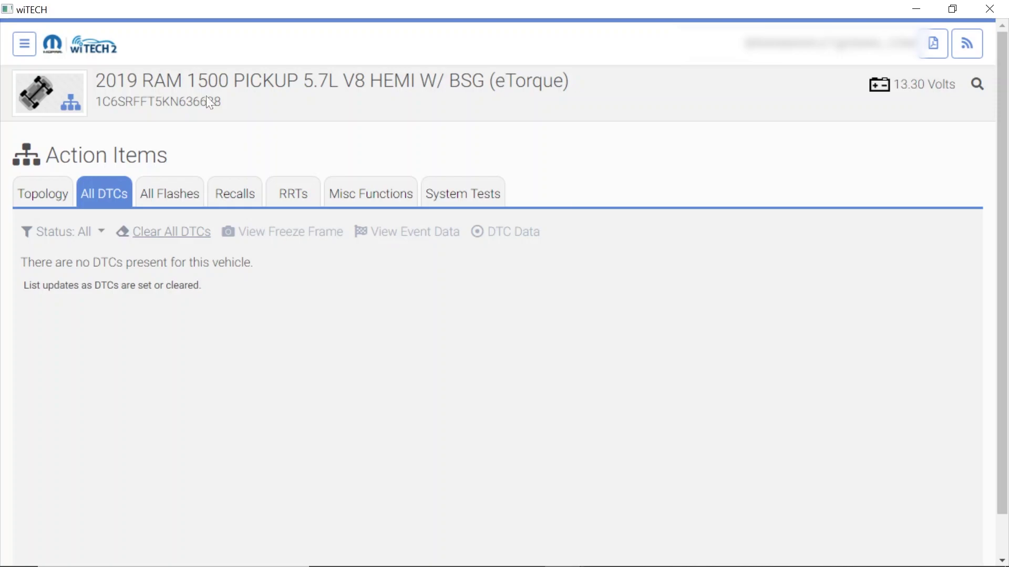
Recheck all modules in the network topology following the DTC clear
{"action": "left_click", "coordinate": [33, 184]}
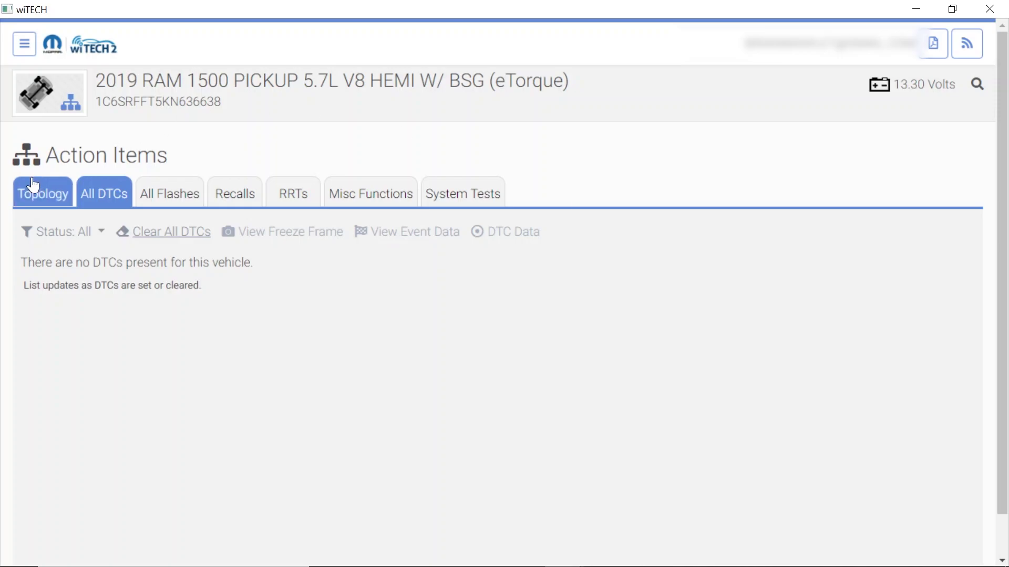
{"action": "left_click", "coordinate": [32, 190]}
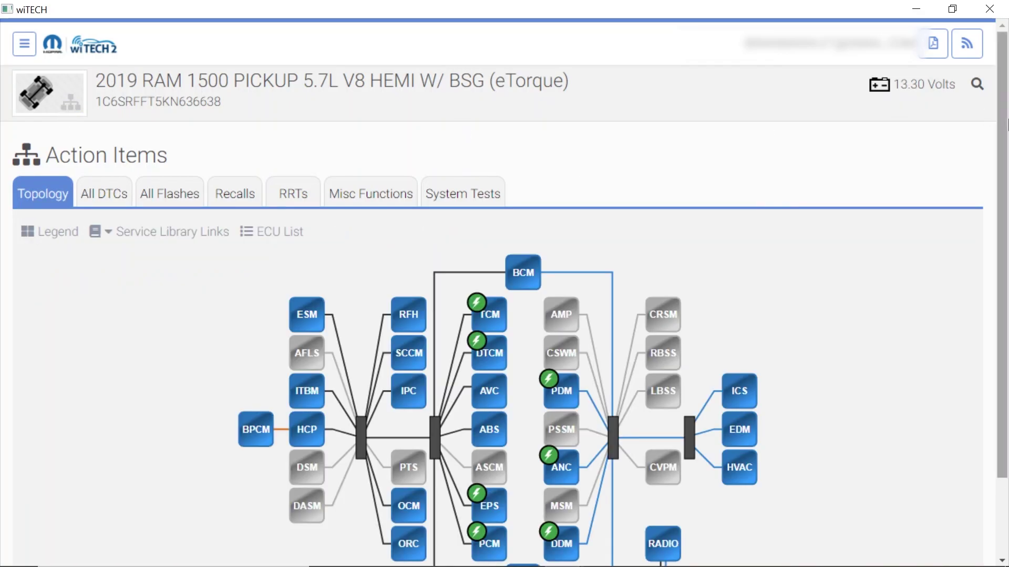
{"action": "left_click_drag", "start_coordinate": [1007, 125], "coordinate": [1007, 202]}
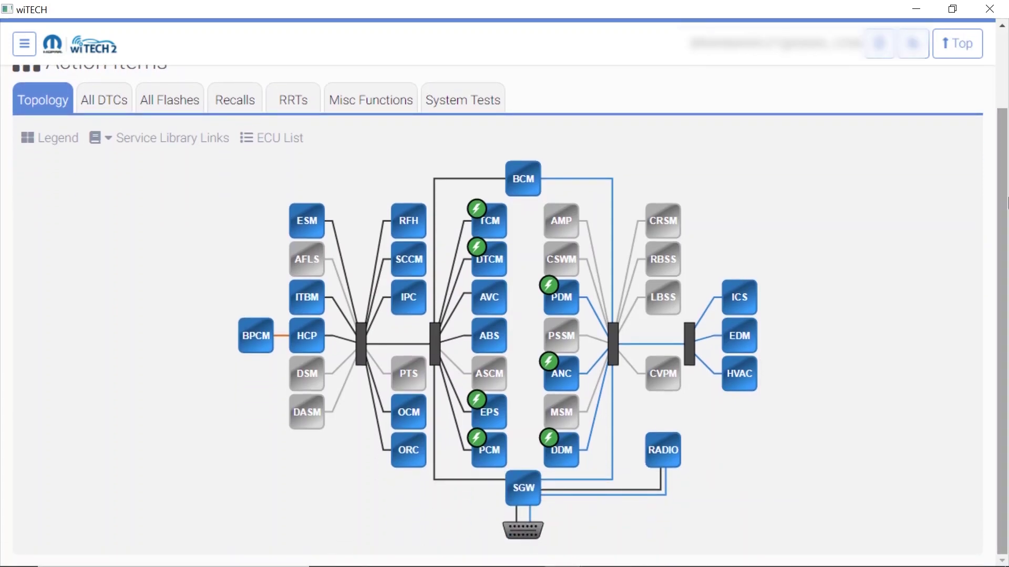
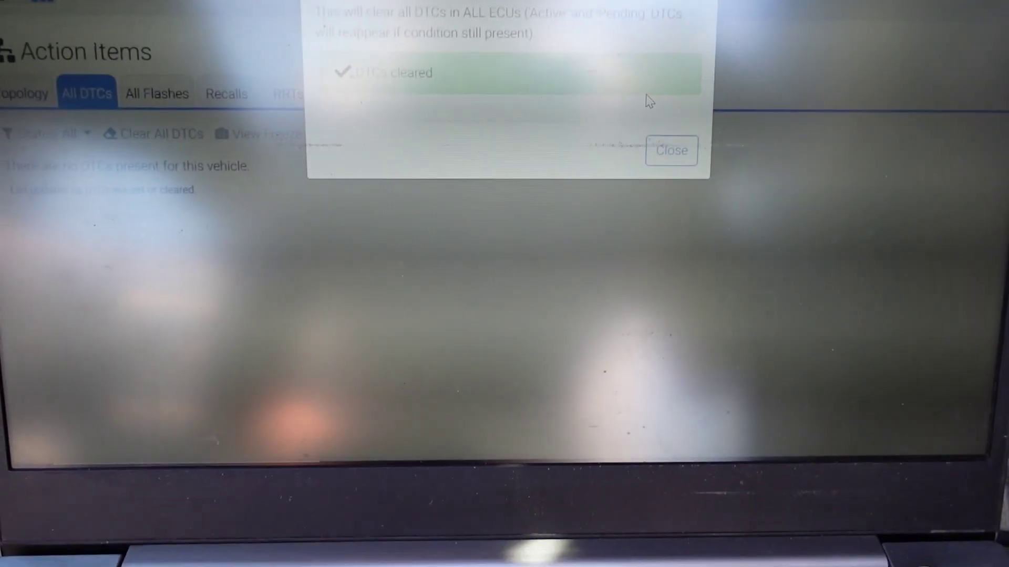
Open the PCM from the network topology and view bulletin 18-076-20 REV. A for its available flash
{"action": "left_click", "coordinate": [670, 152]}
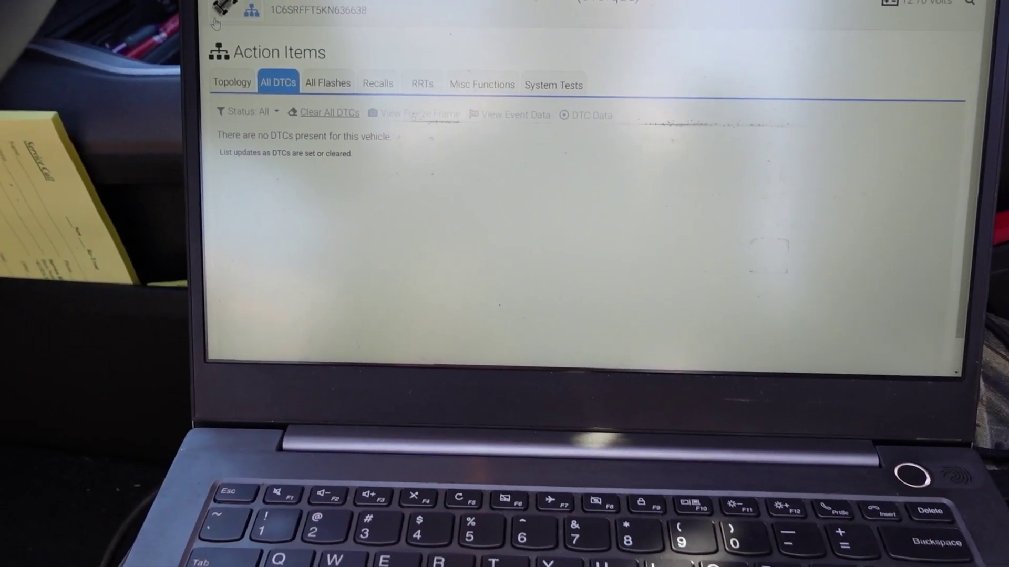
{"action": "left_click", "coordinate": [232, 83]}
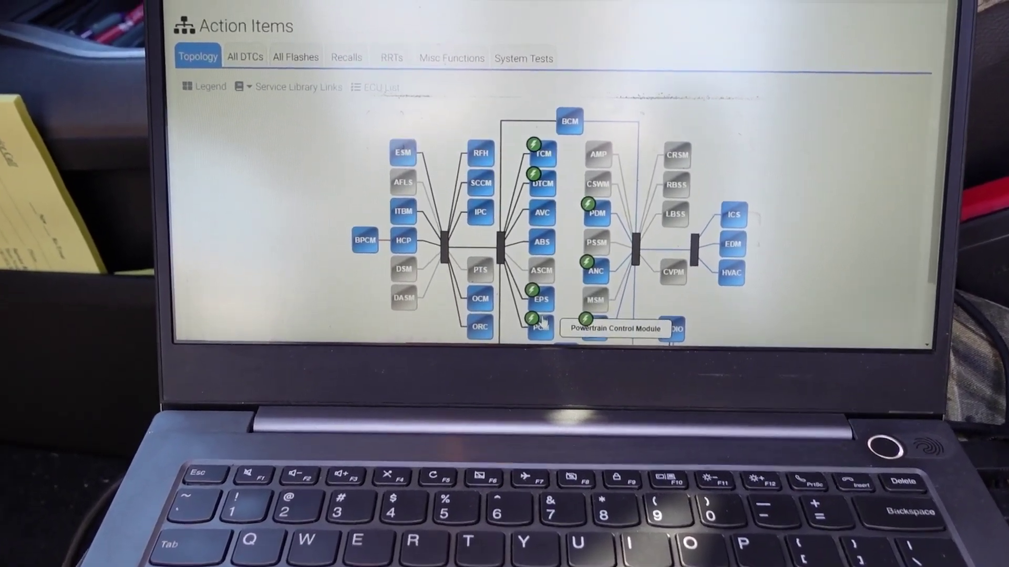
{"action": "left_click", "coordinate": [542, 323]}
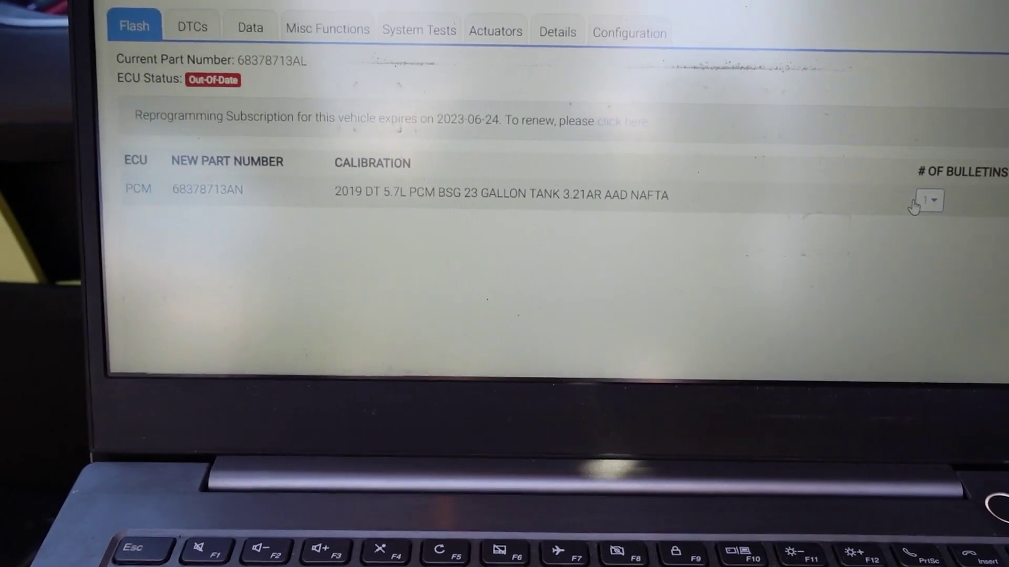
{"action": "left_click", "coordinate": [916, 203]}
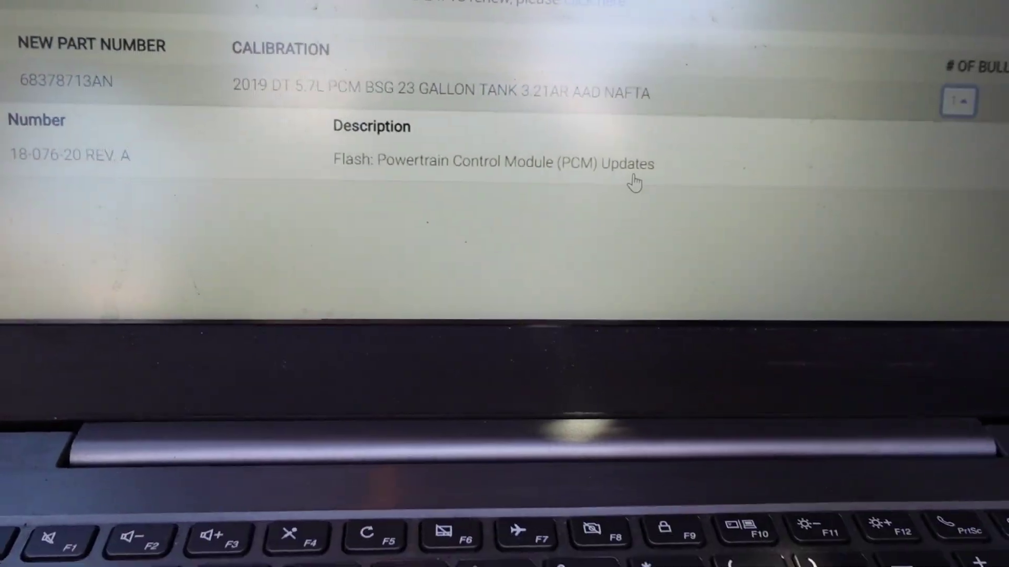
{"action": "left_click", "coordinate": [635, 180]}
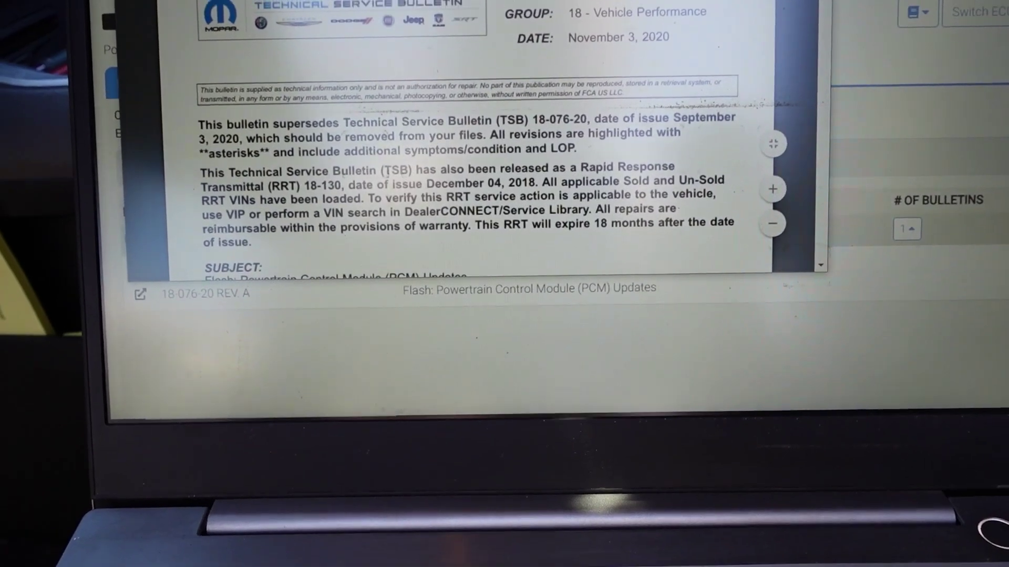
Read the PCM bulletin's overview, applicable models and symptom/condition DTC list
{"action": "scroll", "coordinate": [473, 157], "scroll_direction": "down", "scroll_amount": 3}
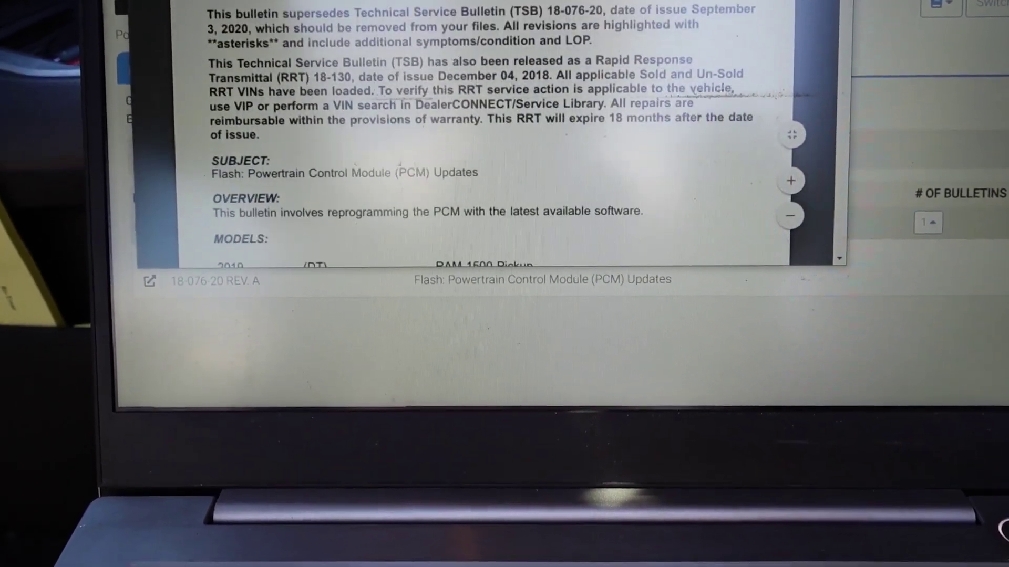
{"action": "scroll", "coordinate": [473, 158], "scroll_direction": "down", "scroll_amount": 2}
{"action": "scroll", "coordinate": [473, 158], "scroll_direction": "down", "scroll_amount": 2}
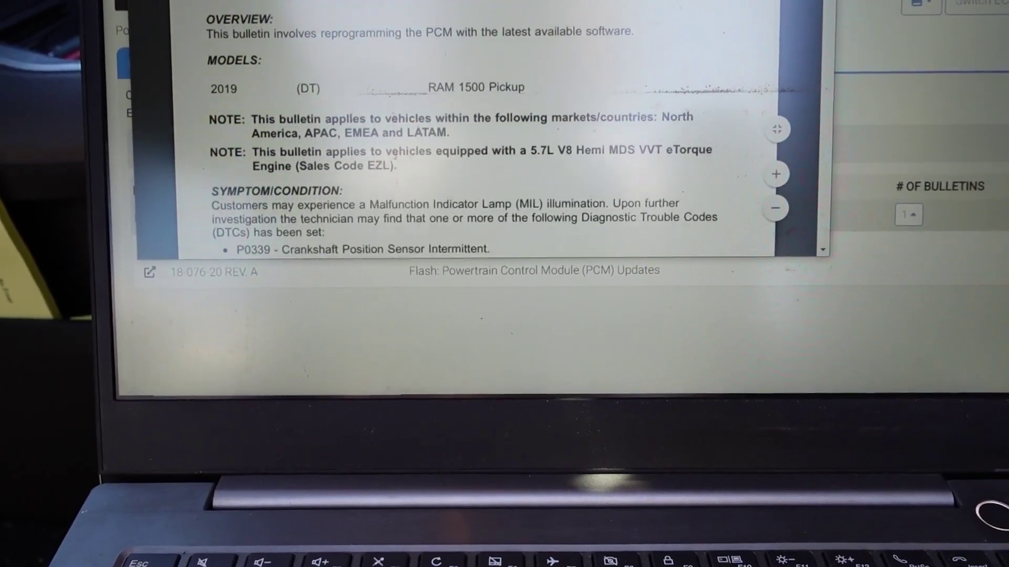
{"action": "scroll", "coordinate": [473, 158], "scroll_direction": "down", "scroll_amount": 3}
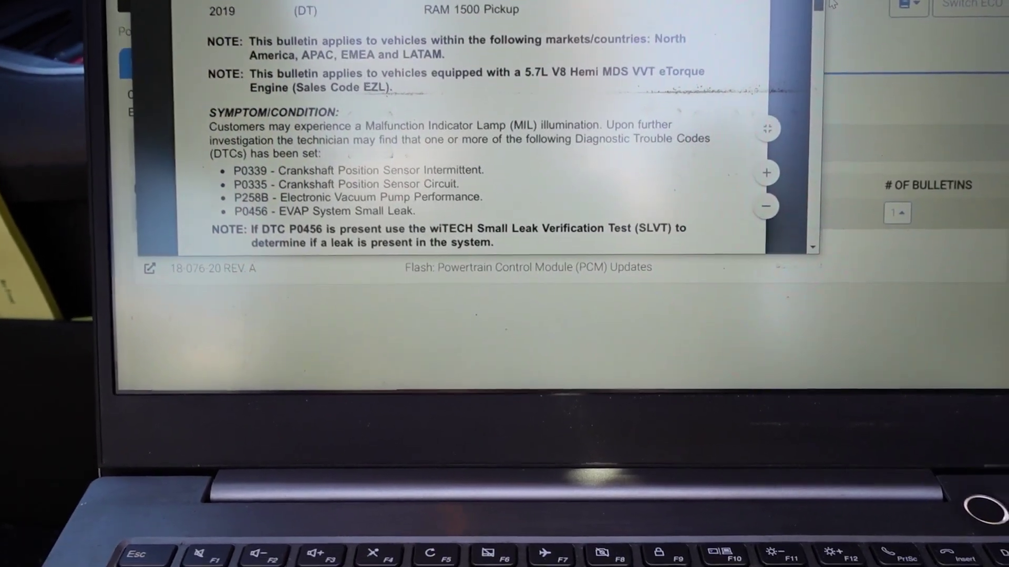
{"action": "scroll", "coordinate": [832, 4], "scroll_direction": "down", "scroll_amount": 3}
{"action": "left_click_drag", "start_coordinate": [839, 14], "coordinate": [881, 111]}
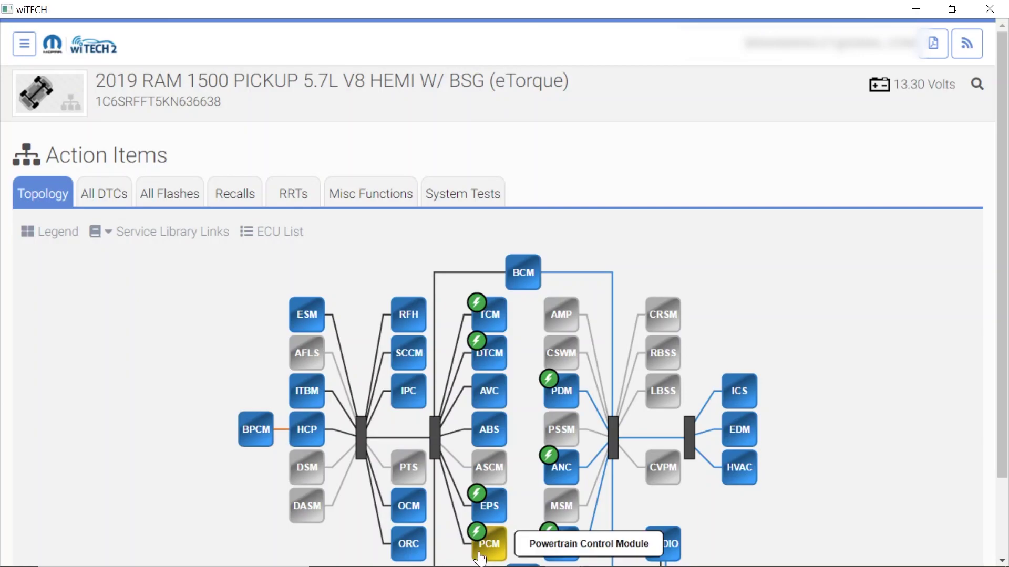
Open the PCM from the network topology, choose the 68378713AN calibration for flashing and accept its special instructions
{"action": "left_click", "coordinate": [480, 557]}
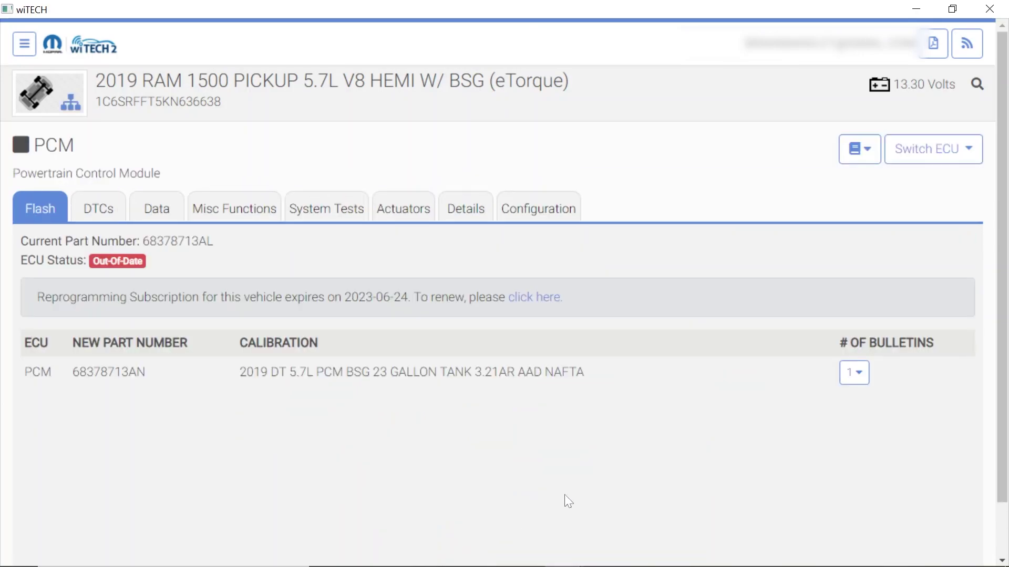
{"action": "left_click", "coordinate": [562, 389]}
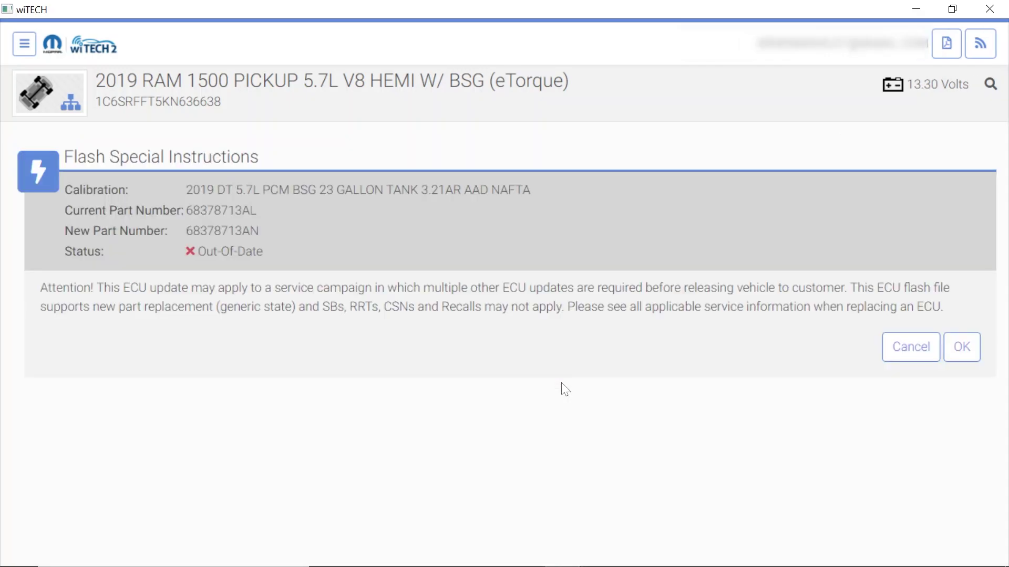
{"action": "left_click", "coordinate": [954, 360]}
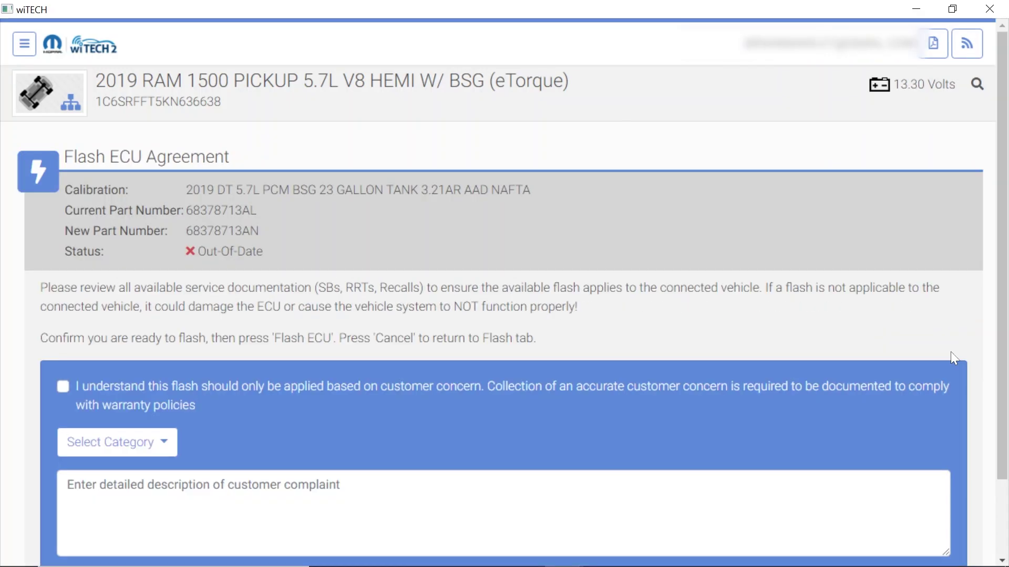
Accept the PCM flash agreement with category "Customer stating system not functioning as expected" and complaint description "other updated modules"
{"action": "left_click", "coordinate": [65, 387]}
{"action": "left_click", "coordinate": [119, 441]}
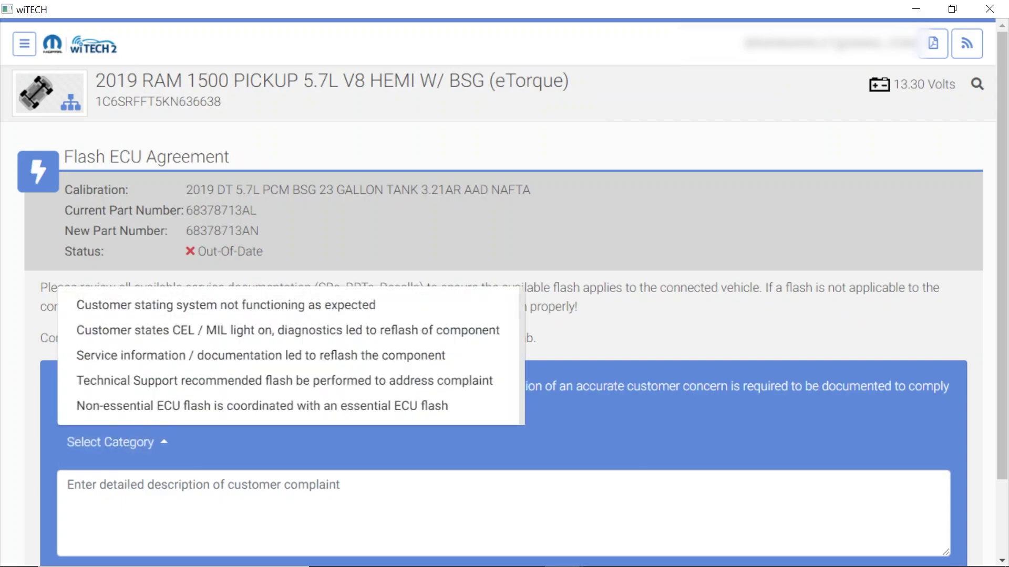
{"action": "left_click", "coordinate": [171, 307]}
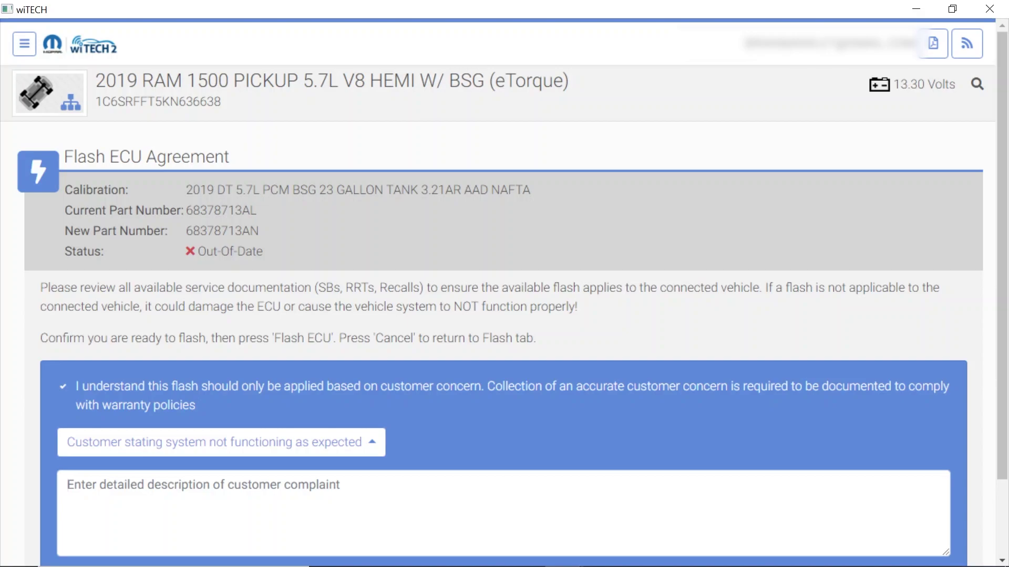
{"action": "type", "text": "other y"}
{"action": "type", "text": "pdated modules"}
Flash the PCM, continue through the ignition OFF and ON requests, and view the vehicle DTCs
{"action": "scroll", "coordinate": [998, 428], "scroll_direction": "down", "scroll_amount": 3}
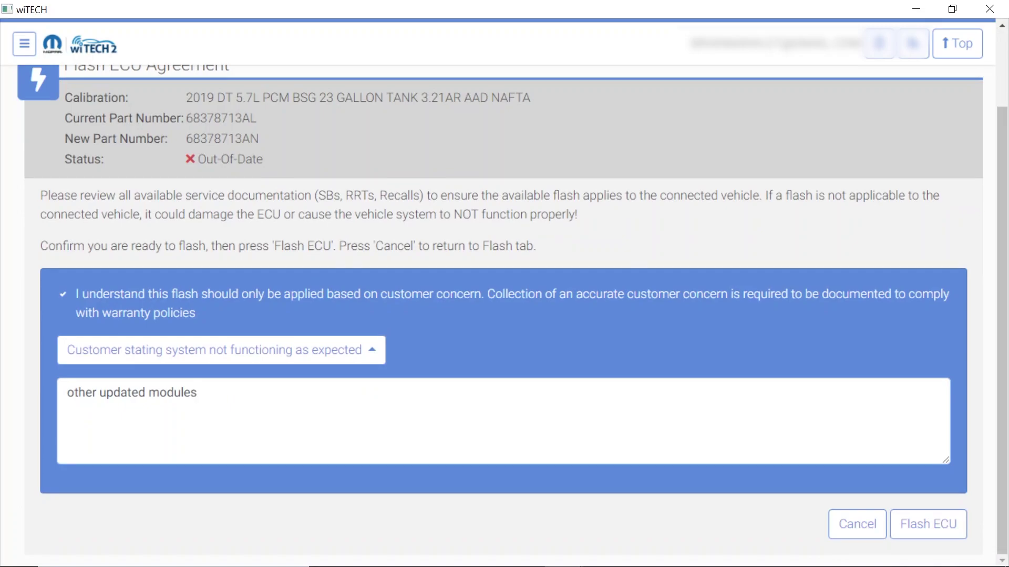
{"action": "left_click", "coordinate": [951, 539]}
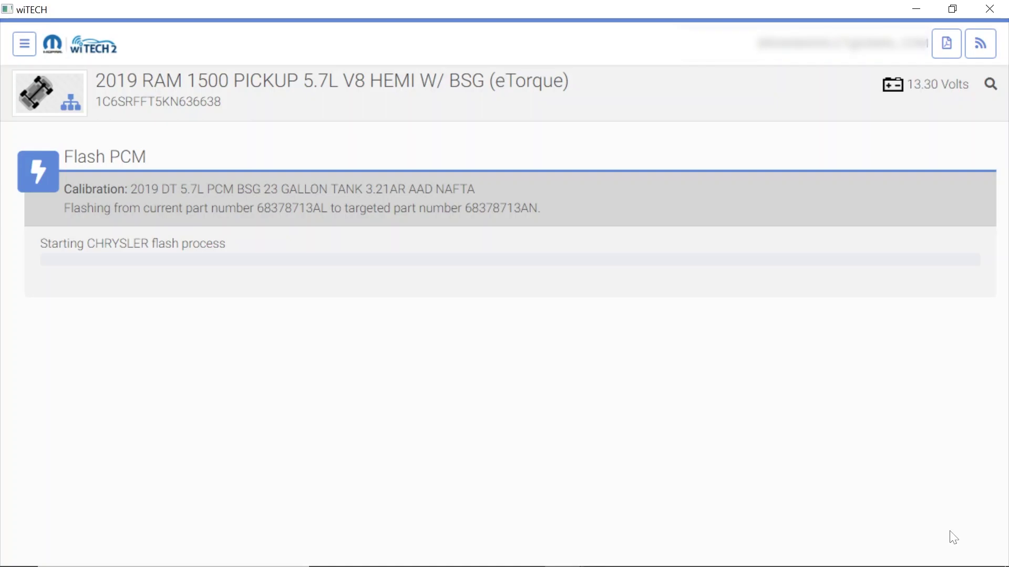
{"action": "mouse_move", "coordinate": [938, 552]}
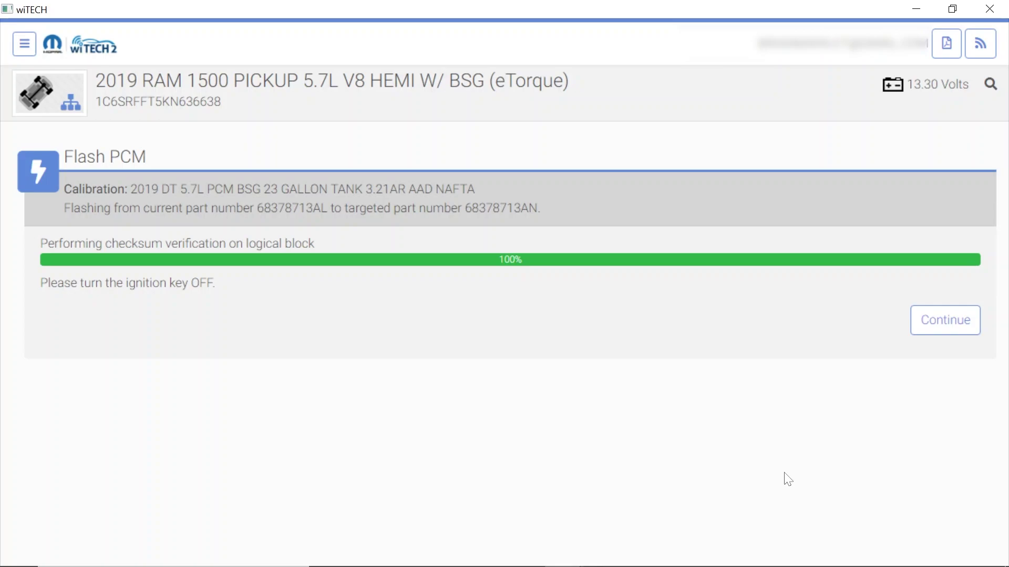
{"action": "left_click", "coordinate": [963, 333]}
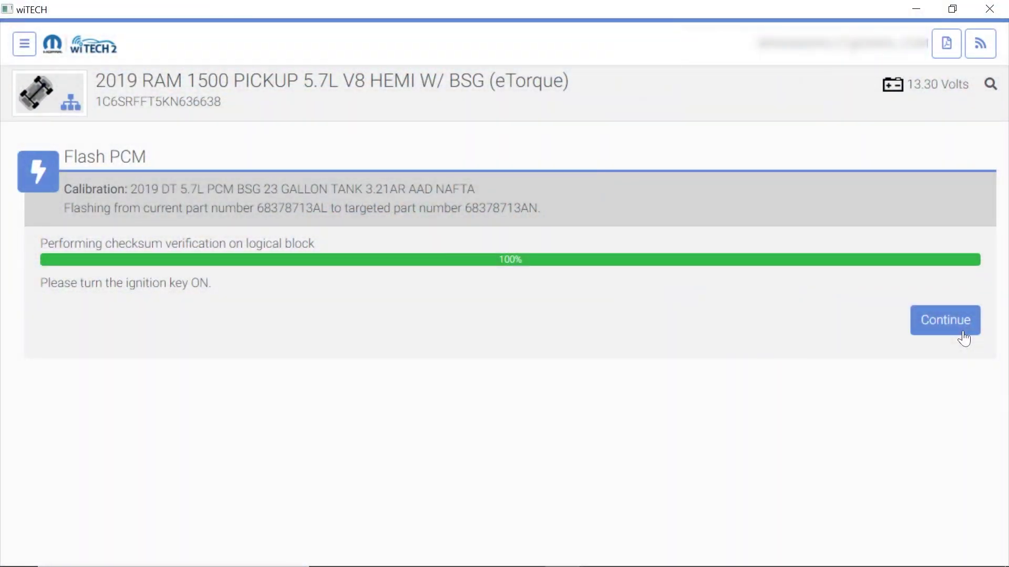
{"action": "left_click", "coordinate": [962, 331]}
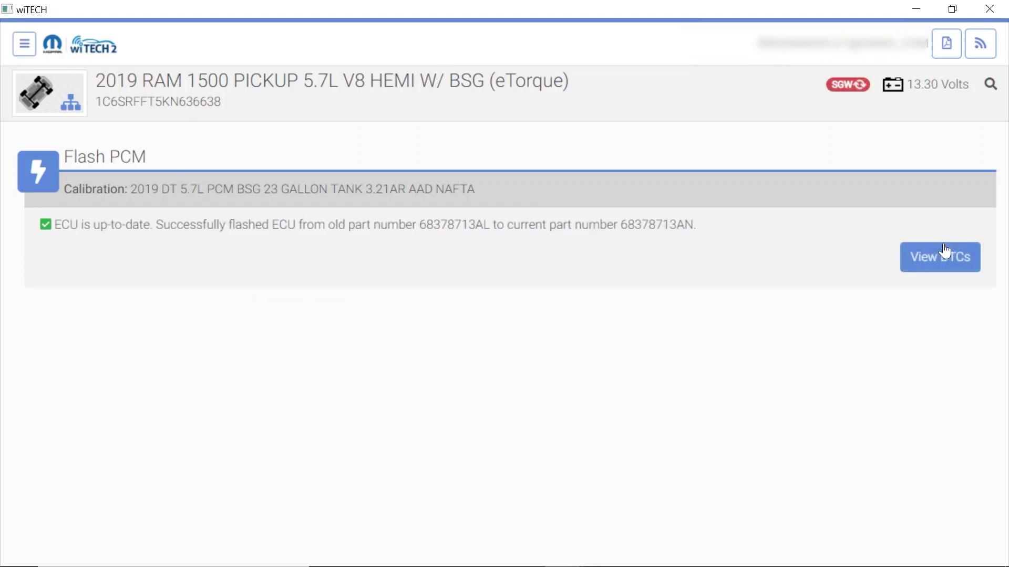
{"action": "left_click", "coordinate": [949, 261]}
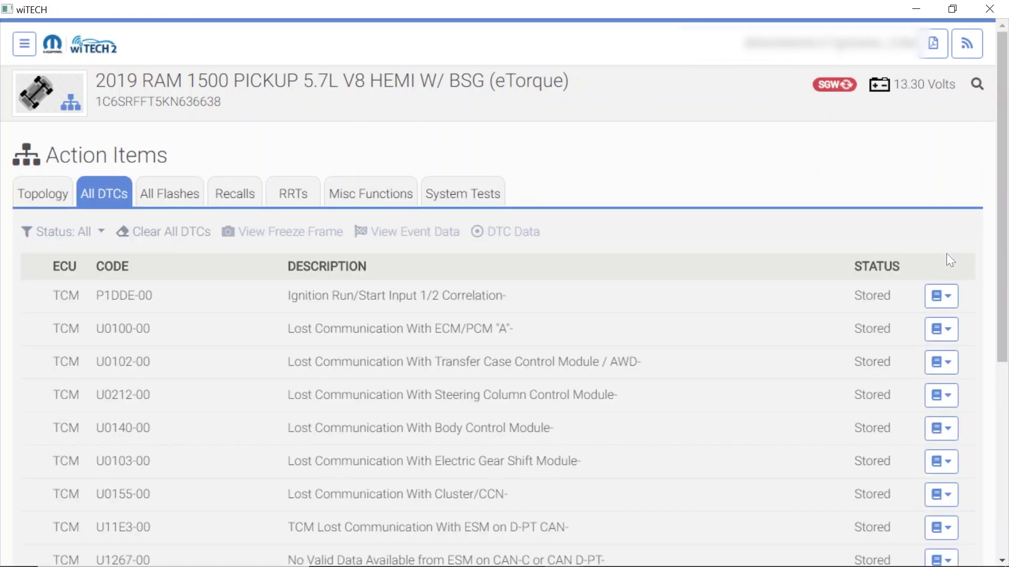
Open the TCM from the network topology, choose the 68360080AN calibration for flashing and accept its special instructions
{"action": "left_click", "coordinate": [71, 101]}
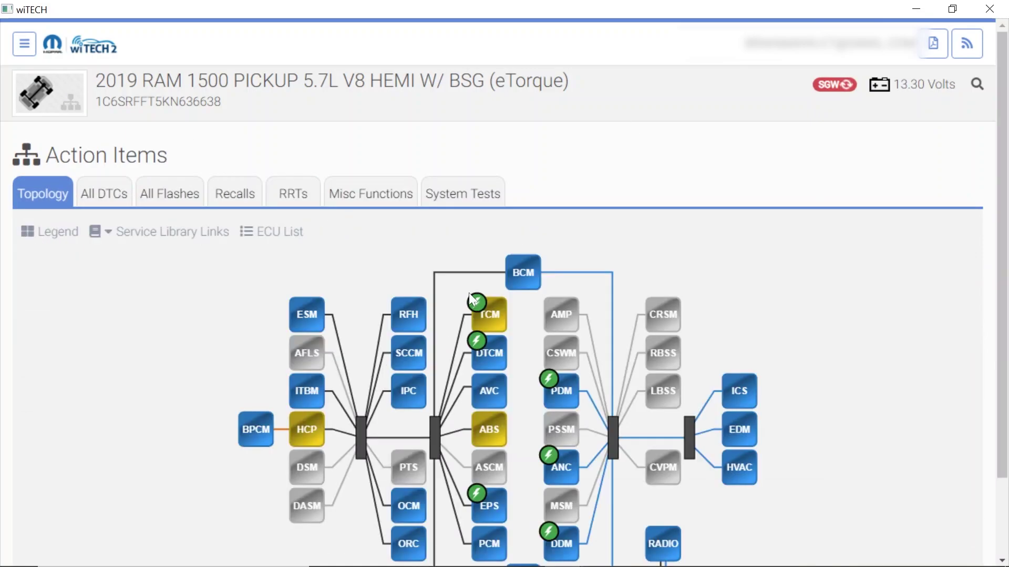
{"action": "left_click", "coordinate": [486, 314]}
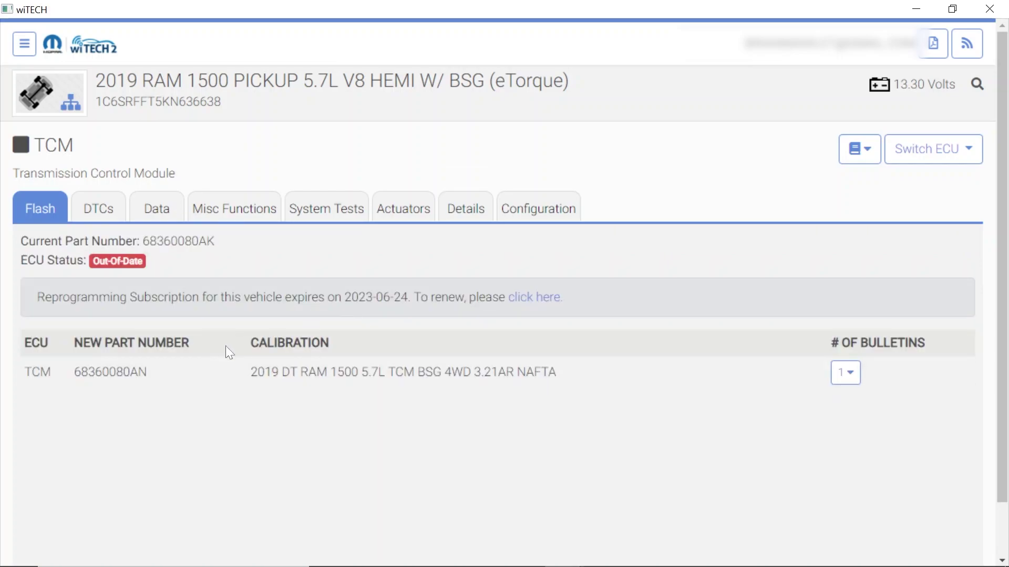
{"action": "left_click", "coordinate": [265, 373]}
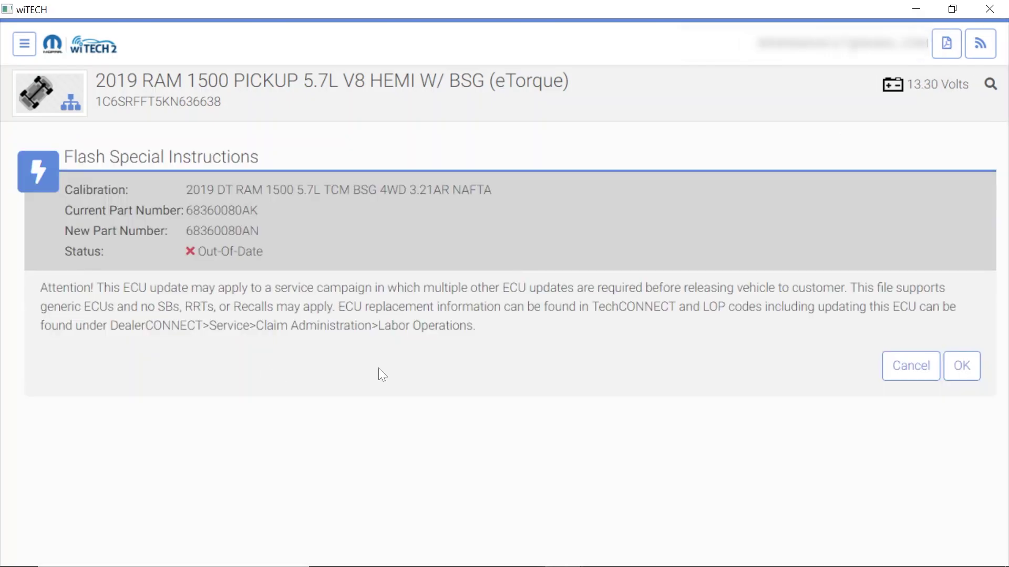
{"action": "left_click", "coordinate": [966, 366]}
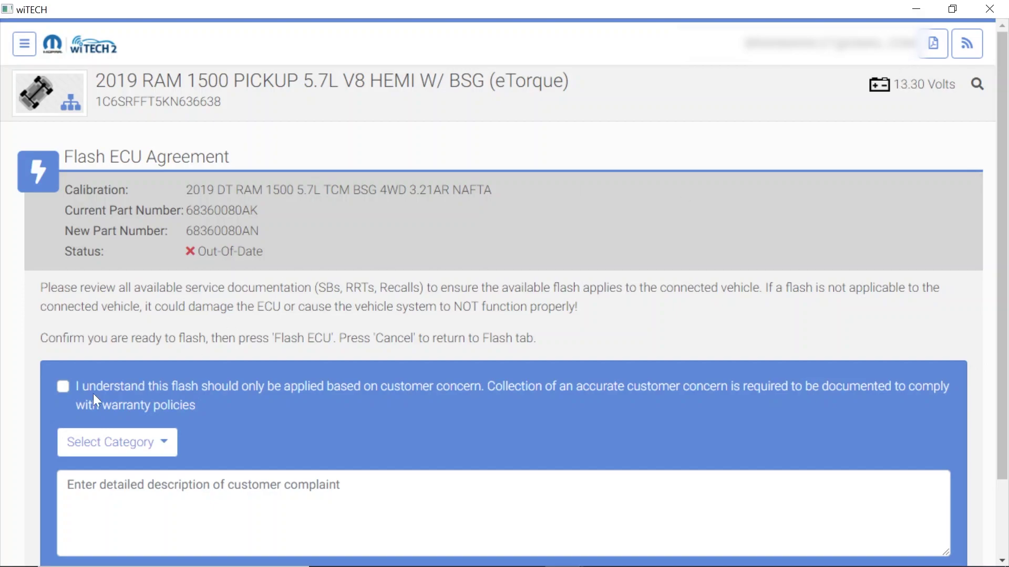
Accept the TCM flash agreement with category "Customer states CEL / MIL light on, diagnostics led to reflash of component" and description "updated pcm"
{"action": "left_click", "coordinate": [63, 386]}
{"action": "left_click", "coordinate": [112, 442]}
{"action": "left_click", "coordinate": [97, 466]}
{"action": "type", "text": "uopdated pcm"}
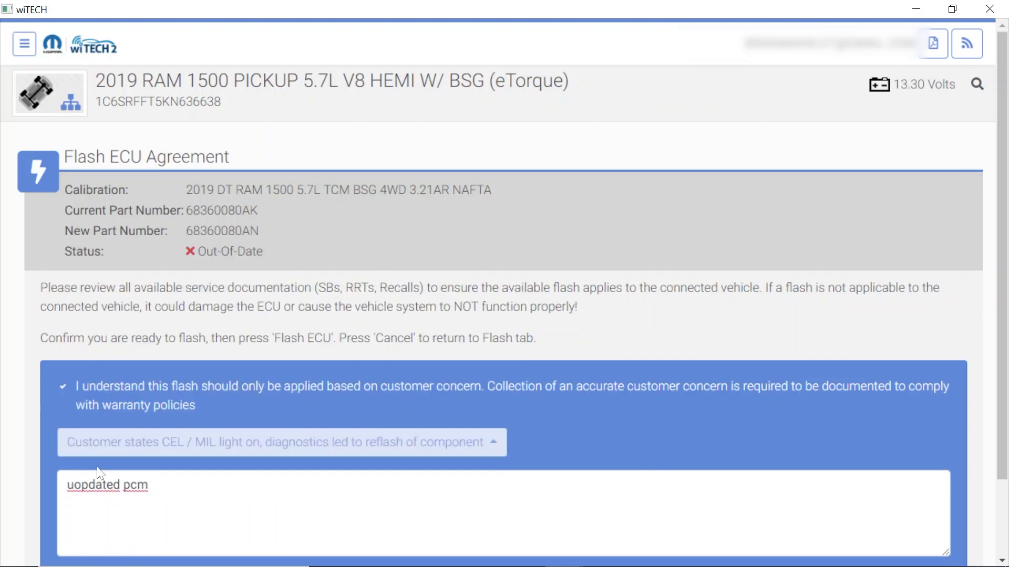
{"action": "left_click", "coordinate": [82, 484]}
{"action": "key", "text": "BackSpace"}
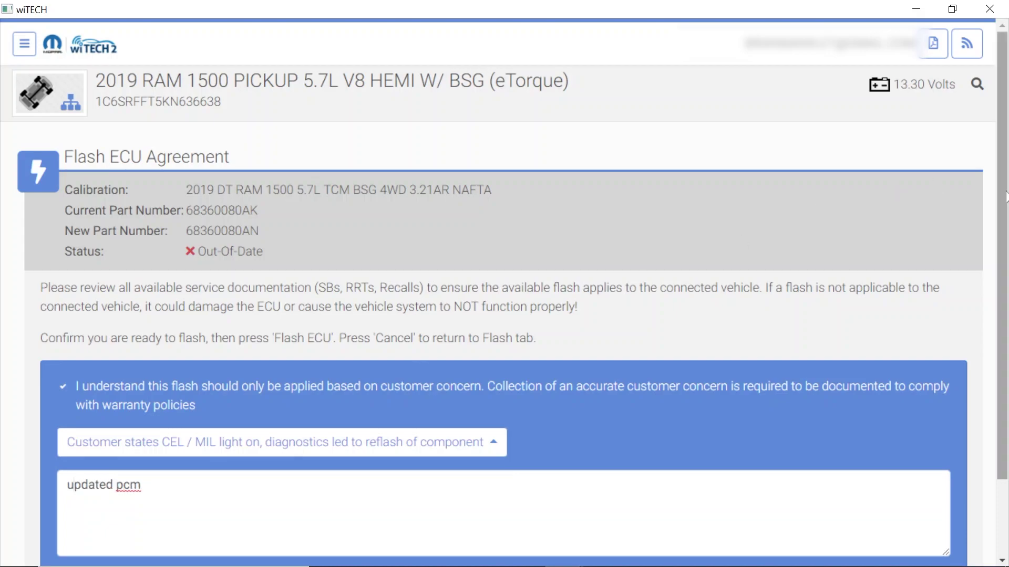
Flash the TCM and continue through the ignition OFF and ignition ON requests
{"action": "scroll", "coordinate": [1004, 199], "scroll_direction": "down", "scroll_amount": 2}
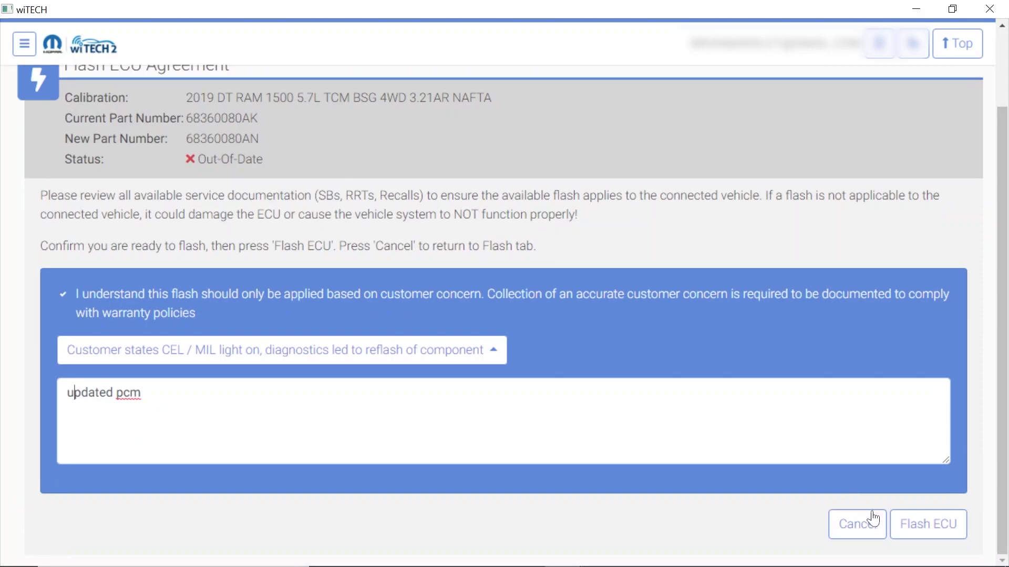
{"action": "left_click", "coordinate": [913, 522]}
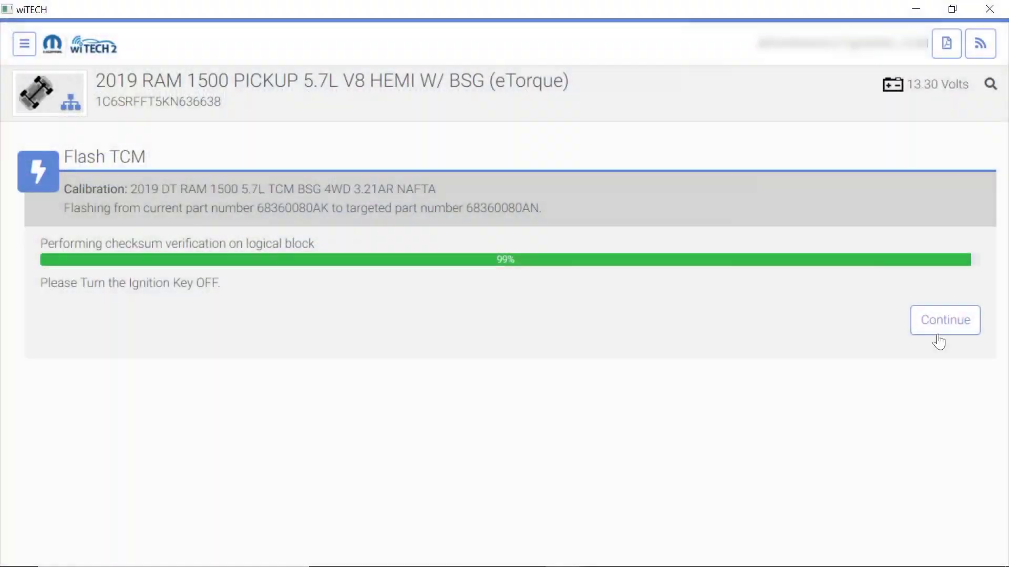
{"action": "left_click", "coordinate": [939, 334]}
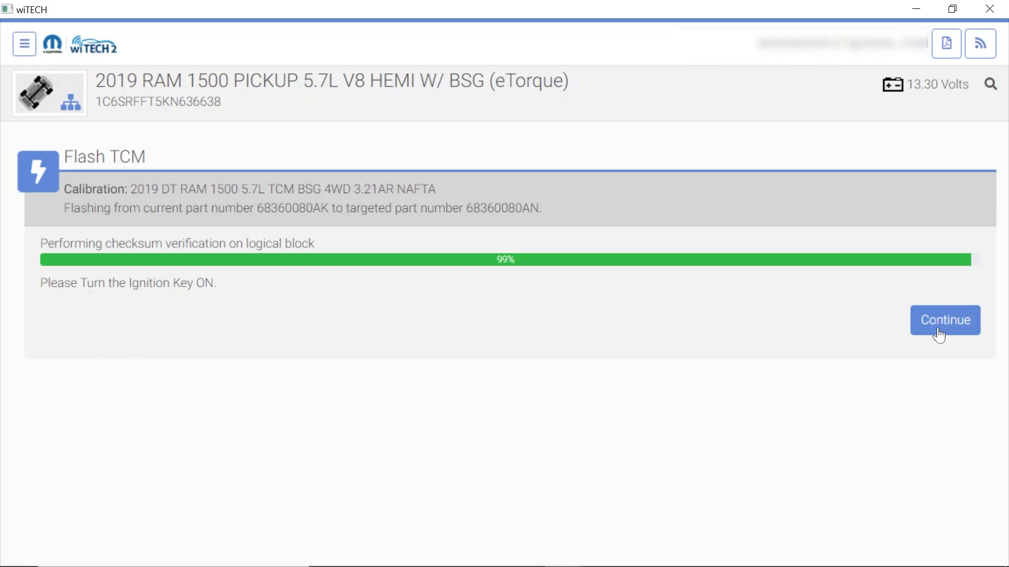
{"action": "left_click", "coordinate": [939, 334]}
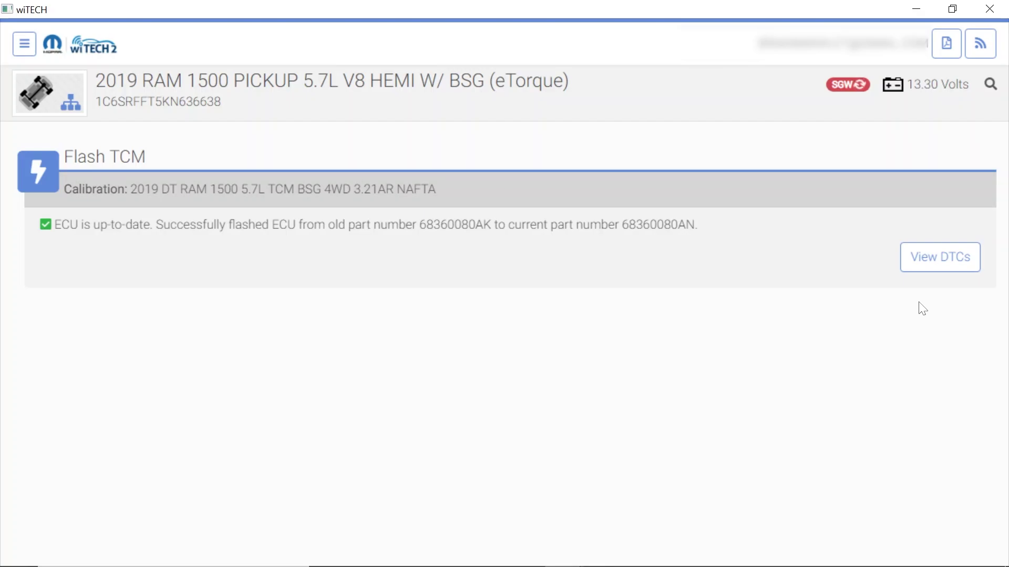
View the vehicle DTCs following the TCM flash and clear all of them in all ECUs
{"action": "left_click", "coordinate": [921, 270]}
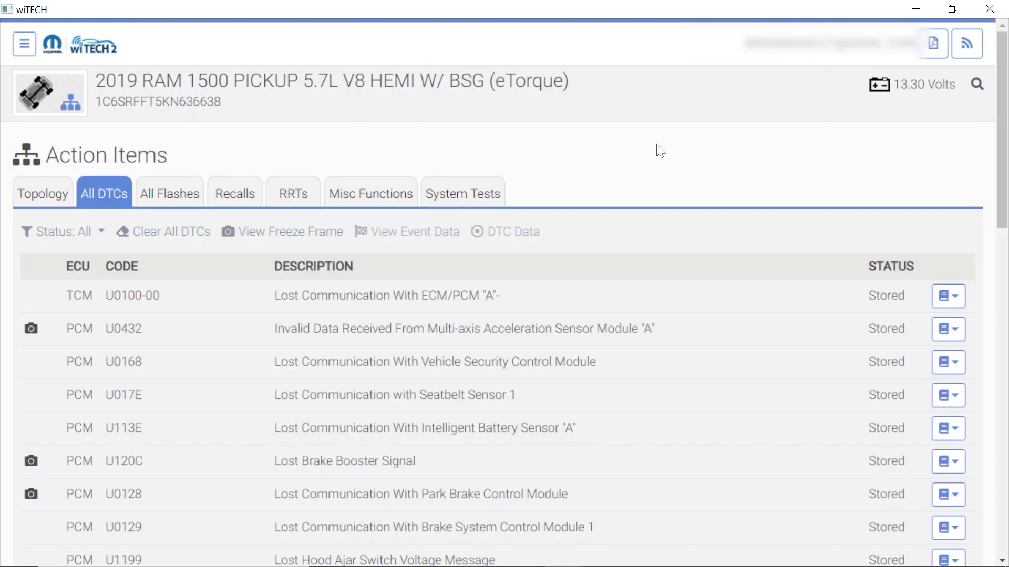
{"action": "left_click", "coordinate": [189, 236]}
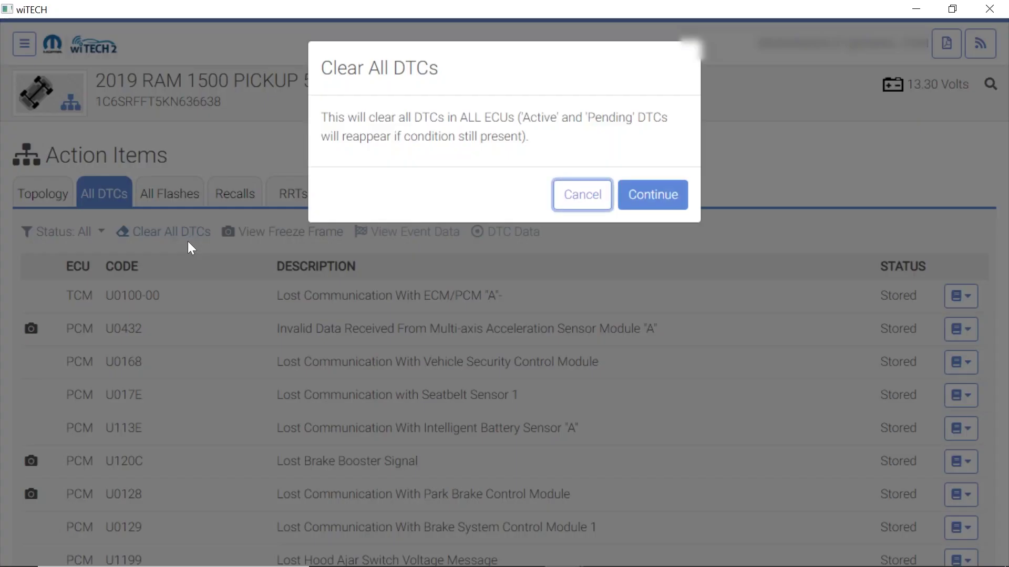
{"action": "left_click", "coordinate": [646, 202]}
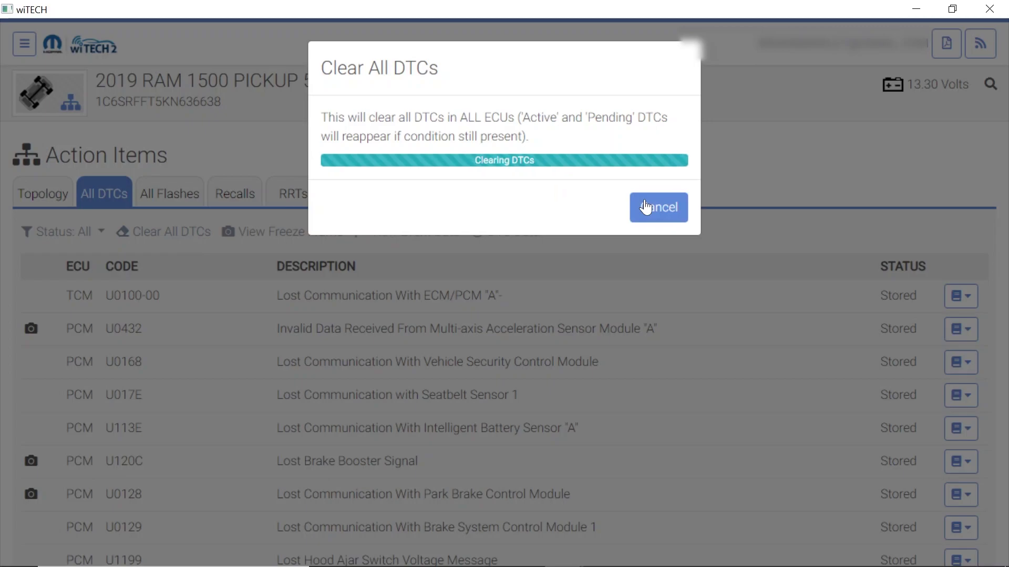